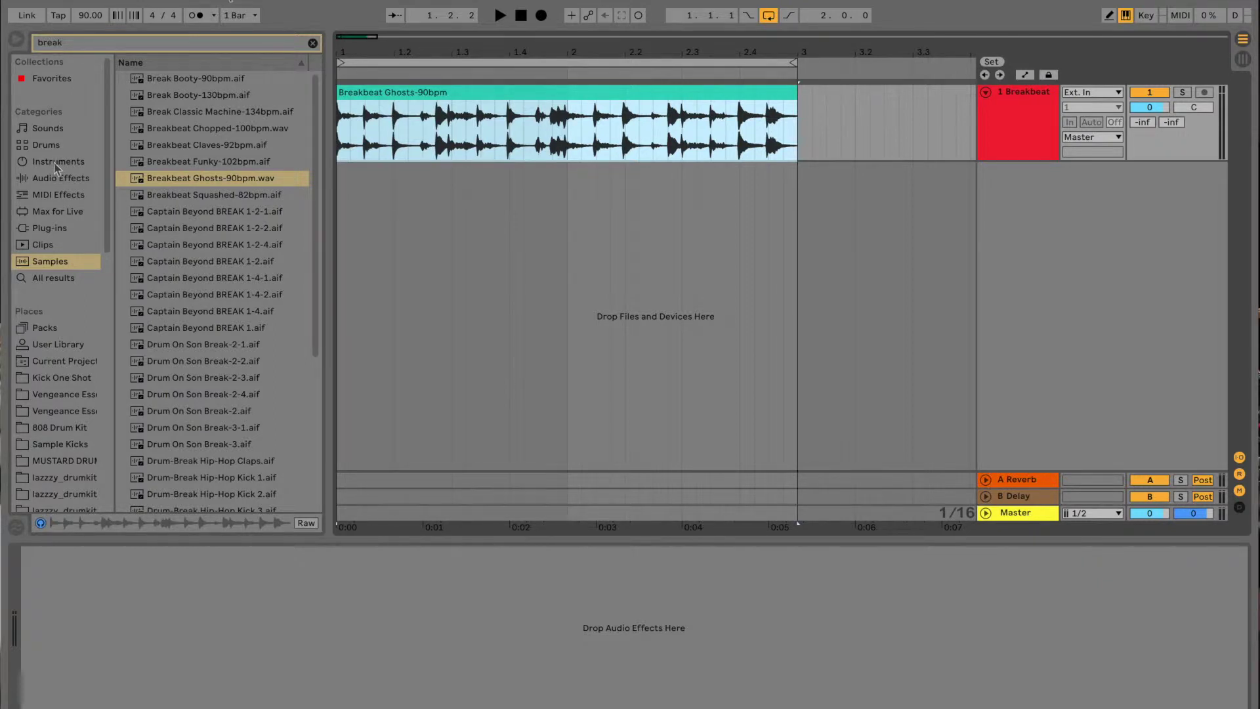
Play back the Breakbeat Ghosts-90bpm audio clip on track 1 and stop it.
click(390, 94)
key(space)
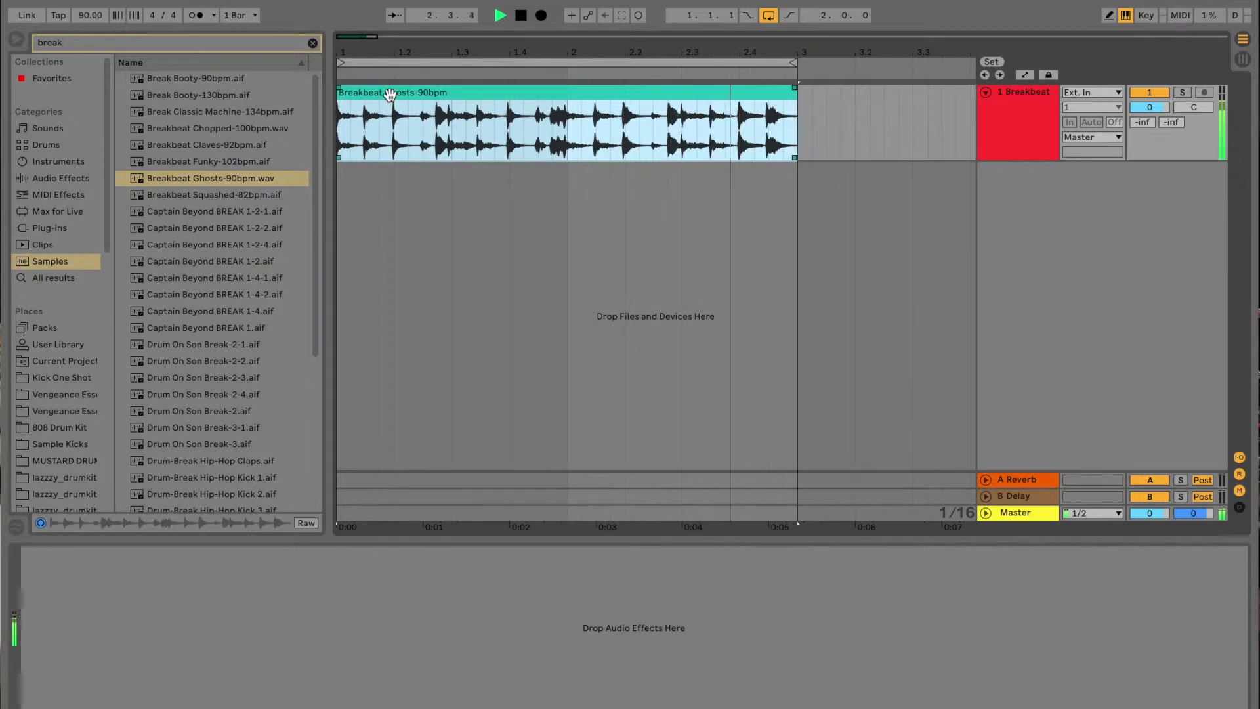
key(space)
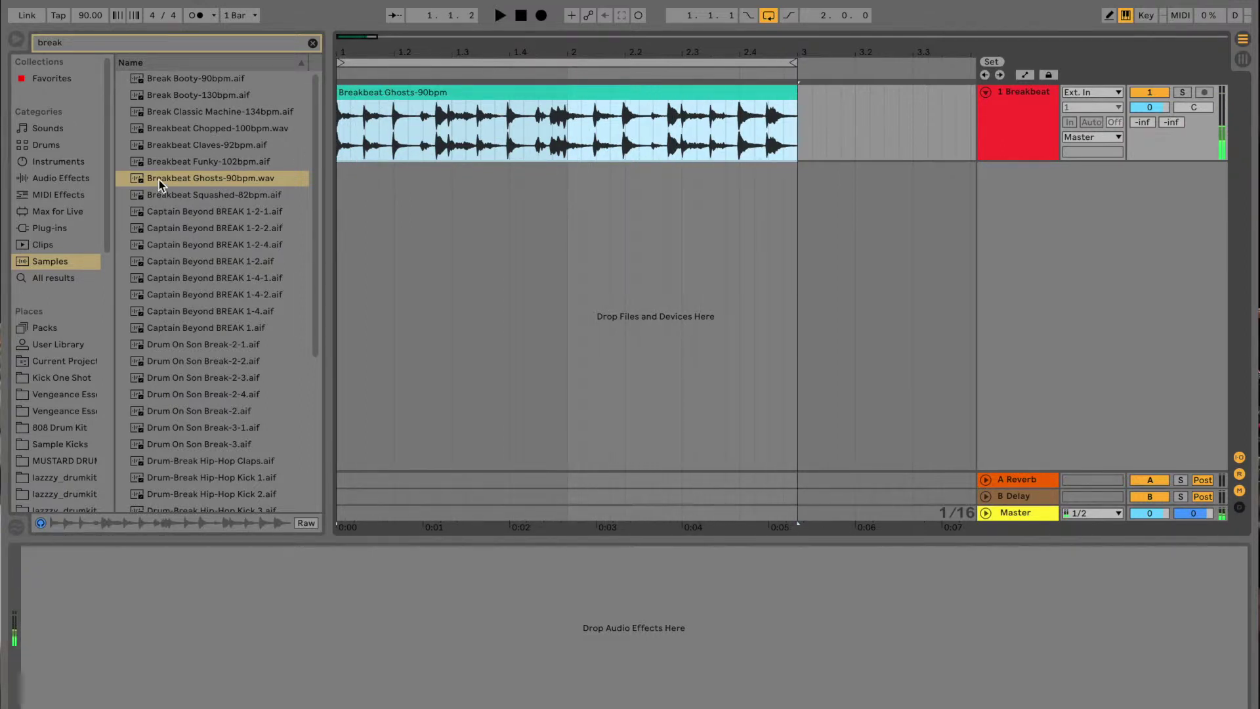
Place the Breakbeat Ghosts-90bpm.wav sample from the Samples category at bar 1 of the first audio track.
click(53, 261)
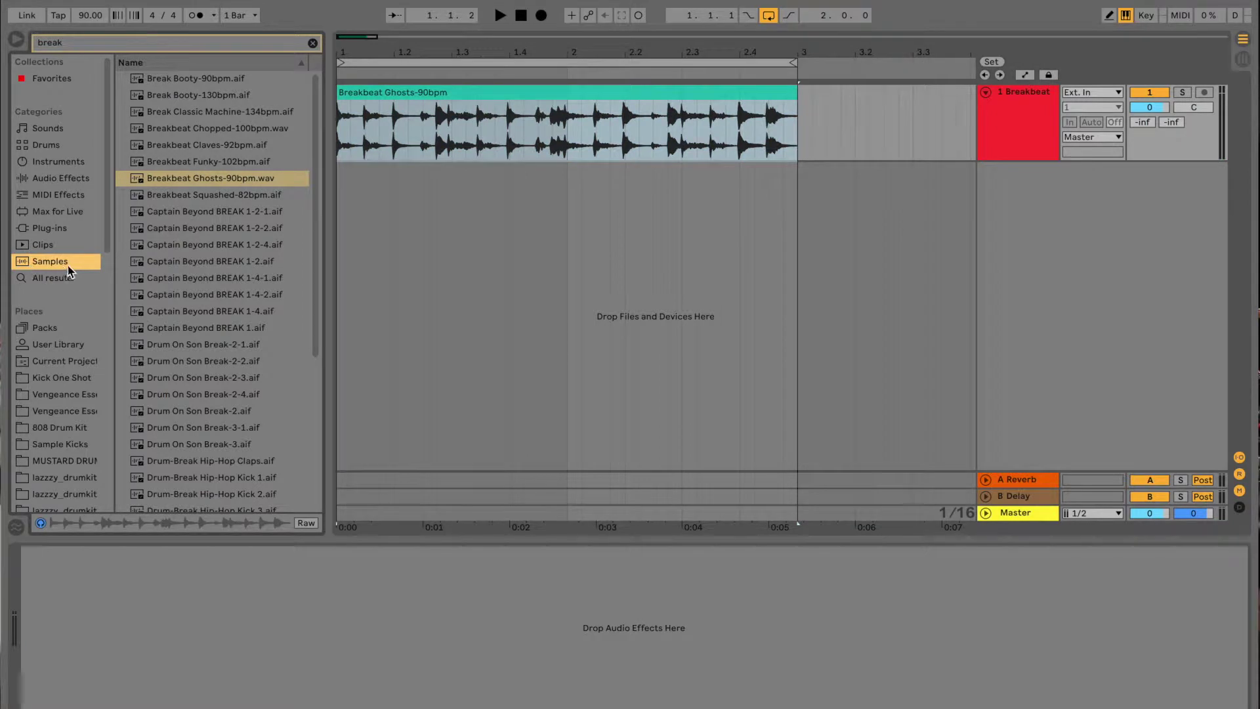
click(72, 46)
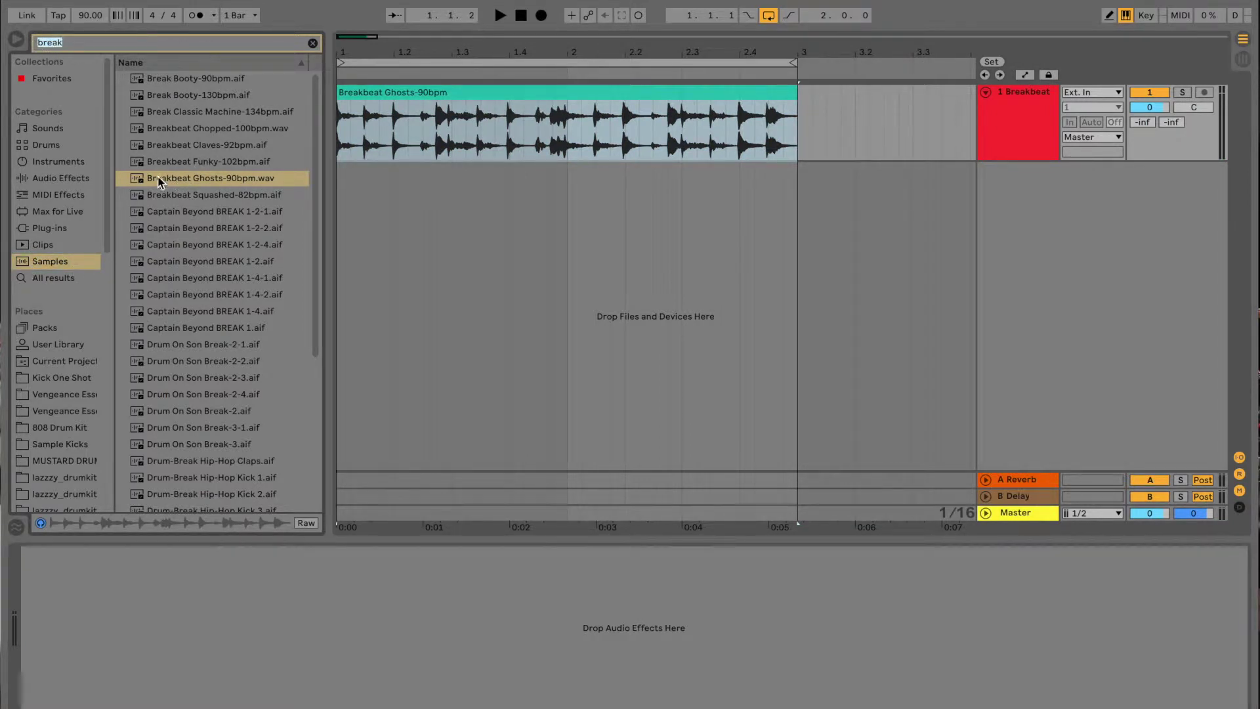
click(137, 179)
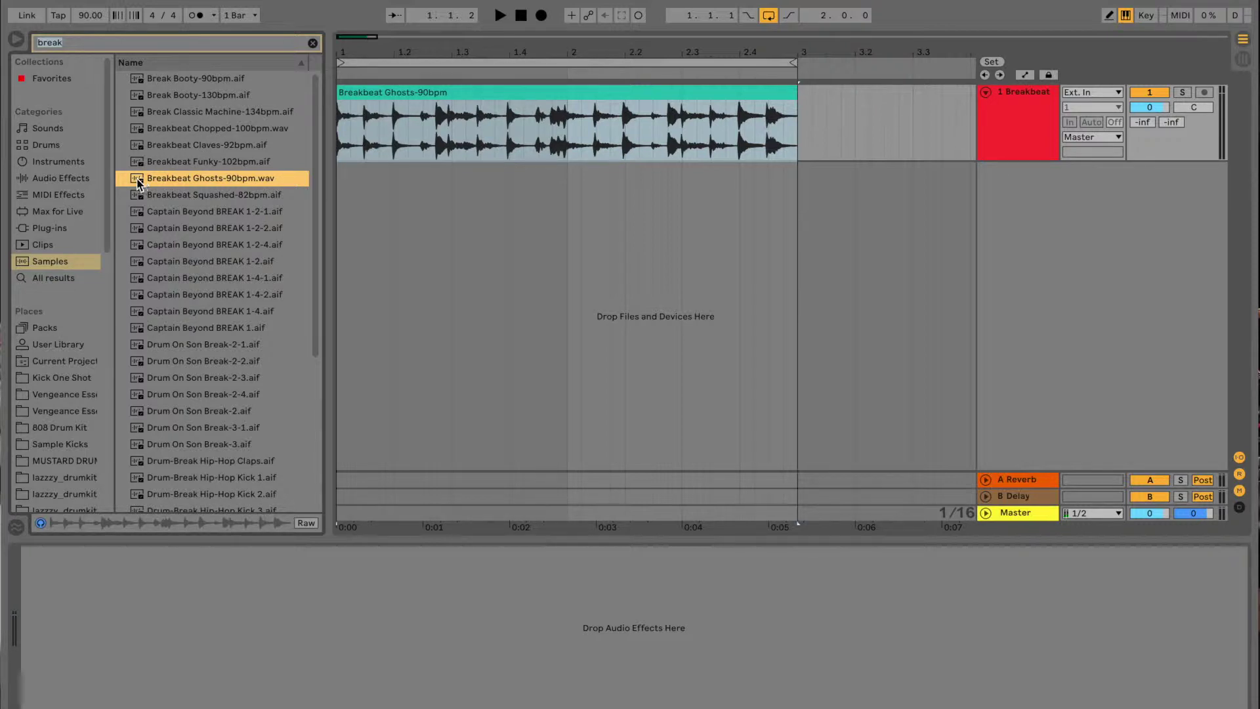
drag(138, 183, 340, 119)
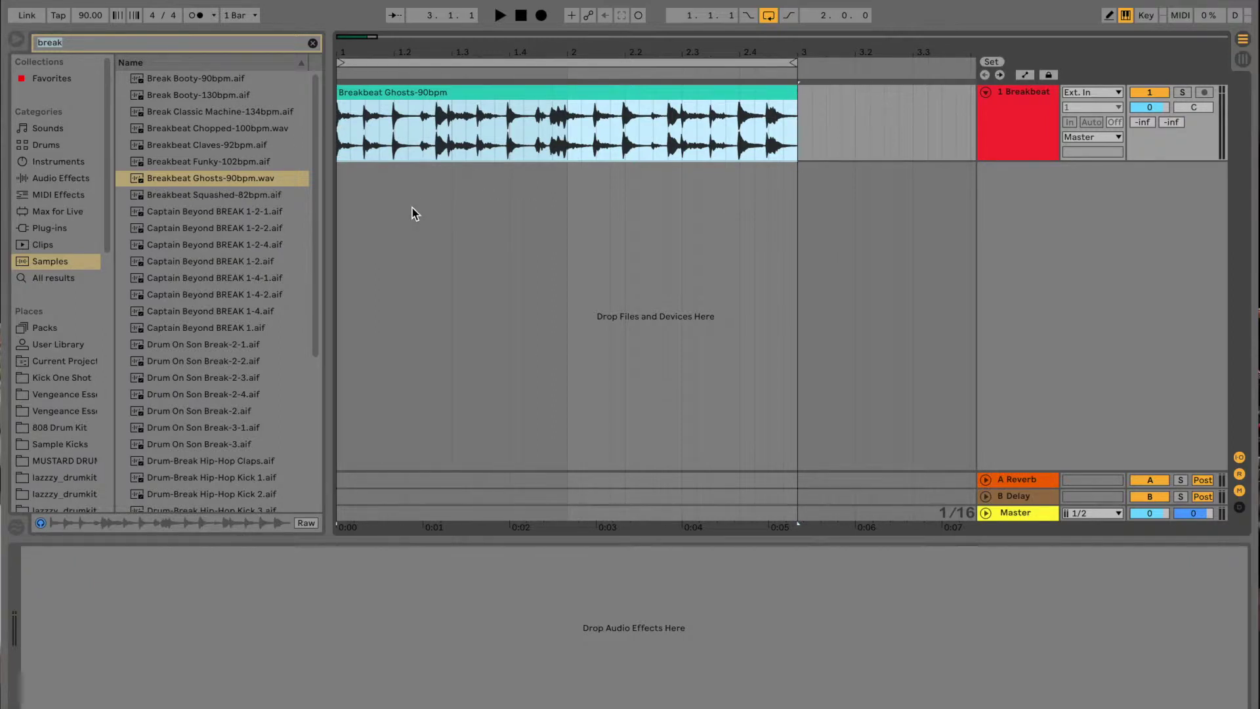
Clear the browser search, add the Simpler instrument on a new track below the breakbeat, and unfold that track.
click(61, 166)
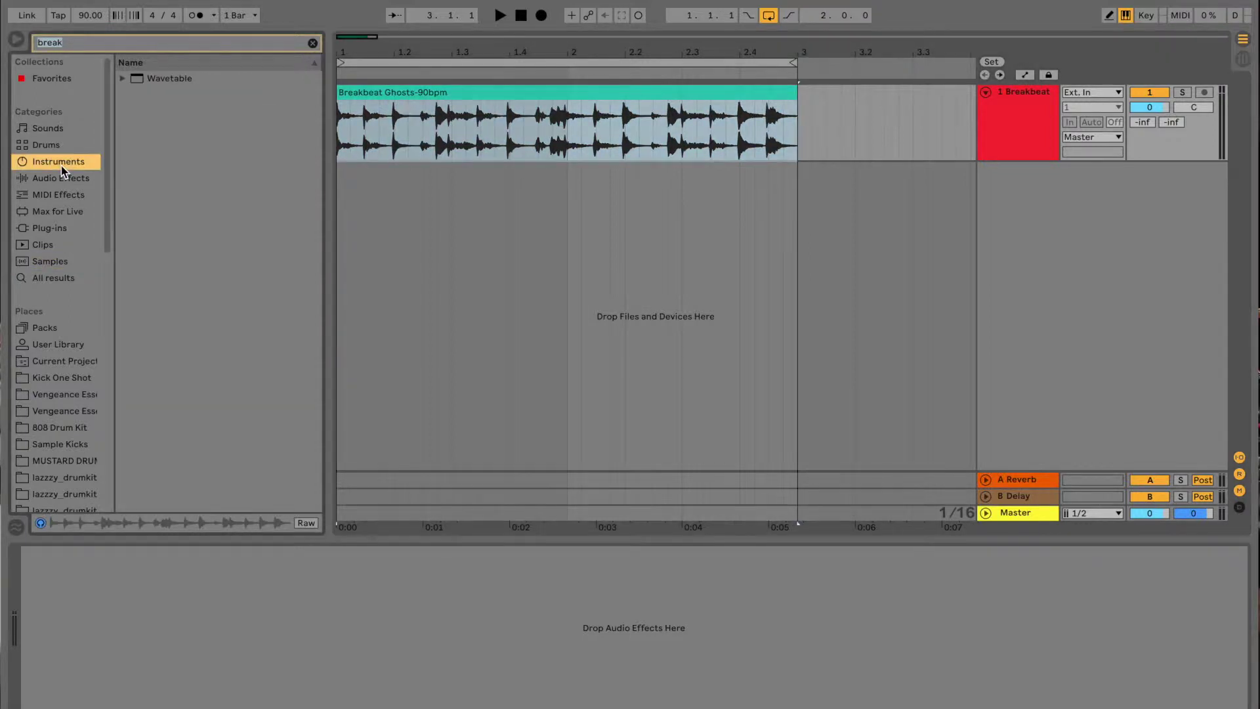
click(34, 47)
key(BackSpace)
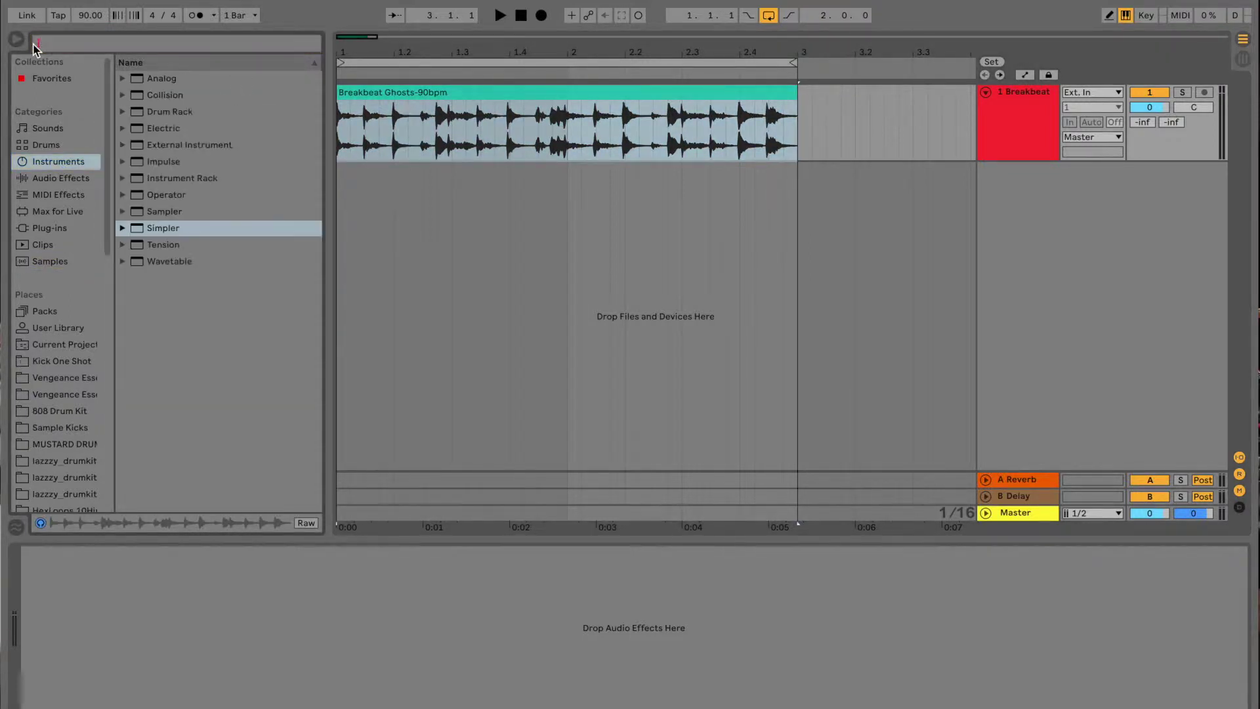
click(49, 164)
click(137, 229)
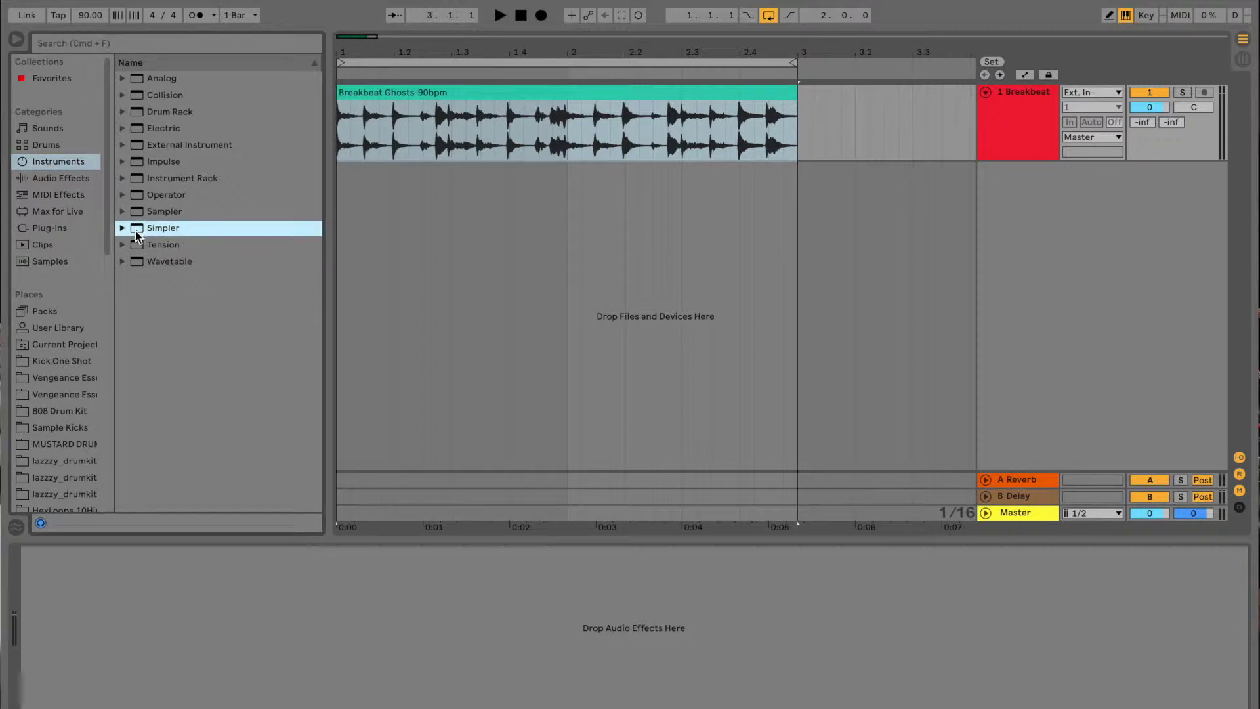
drag(137, 231, 450, 196)
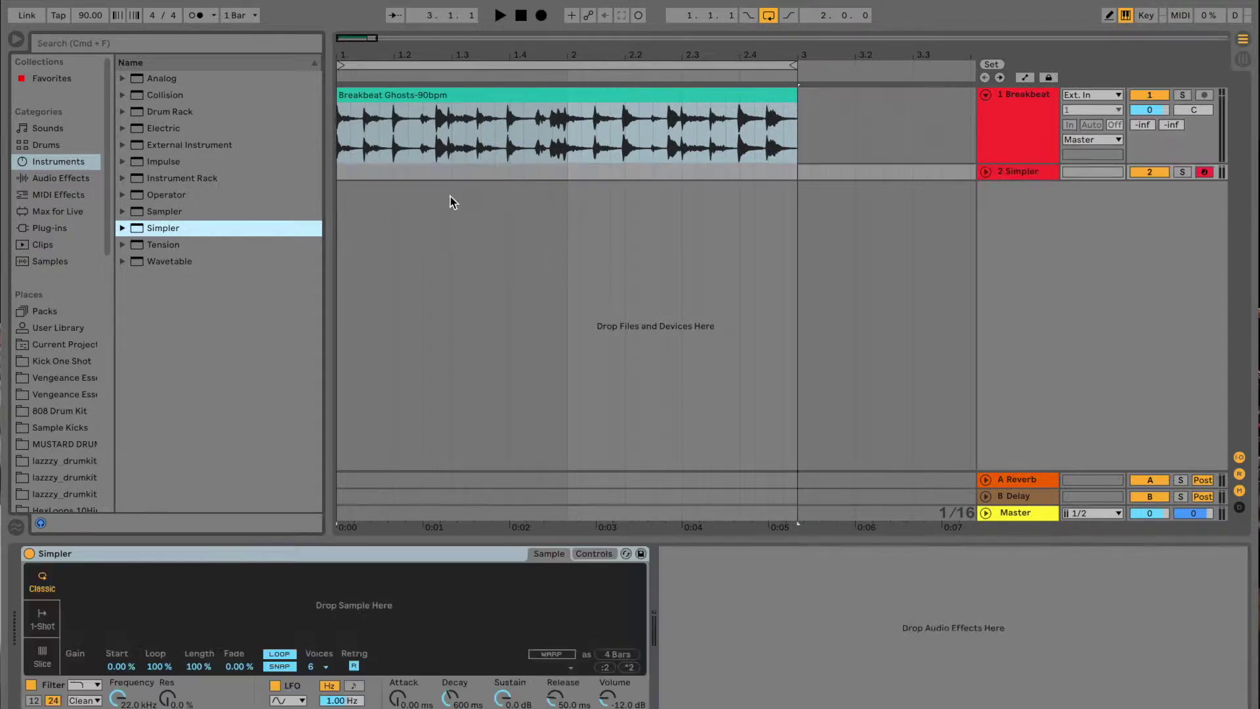
click(986, 172)
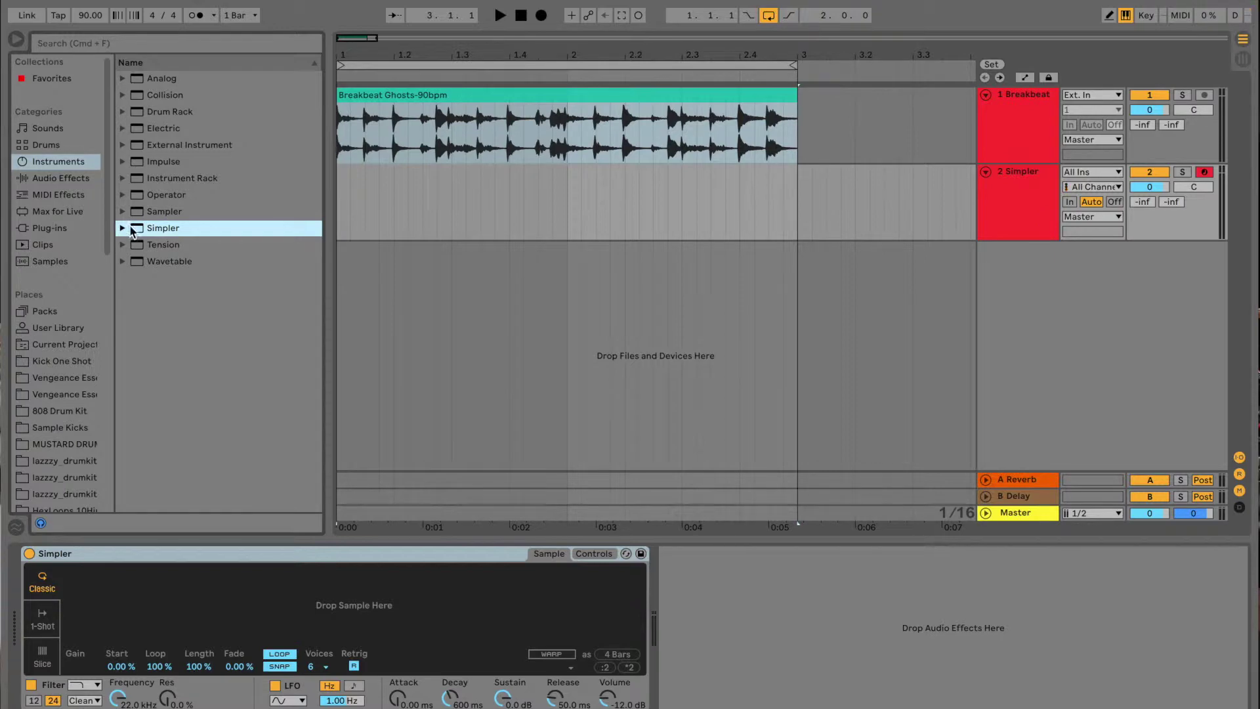
Search the Samples category for "break" and load Breakbeat Ghosts-90bpm.wav into the Simpler on track 2.
click(218, 553)
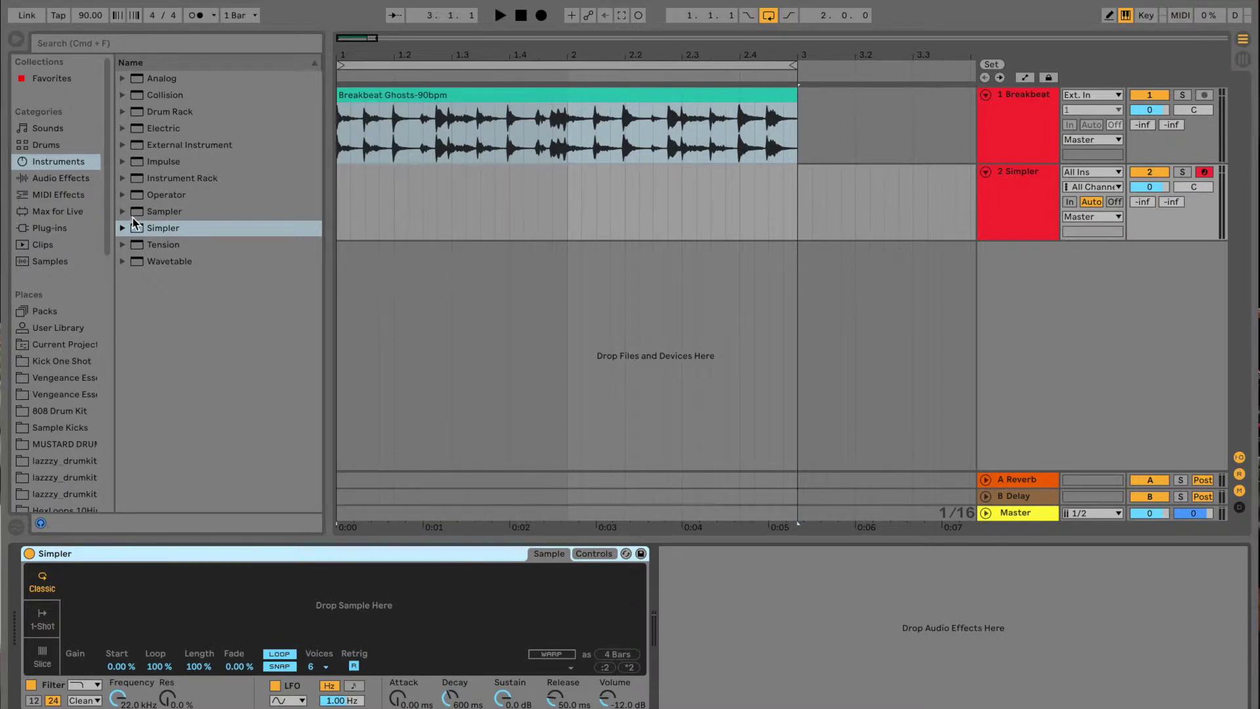
click(390, 95)
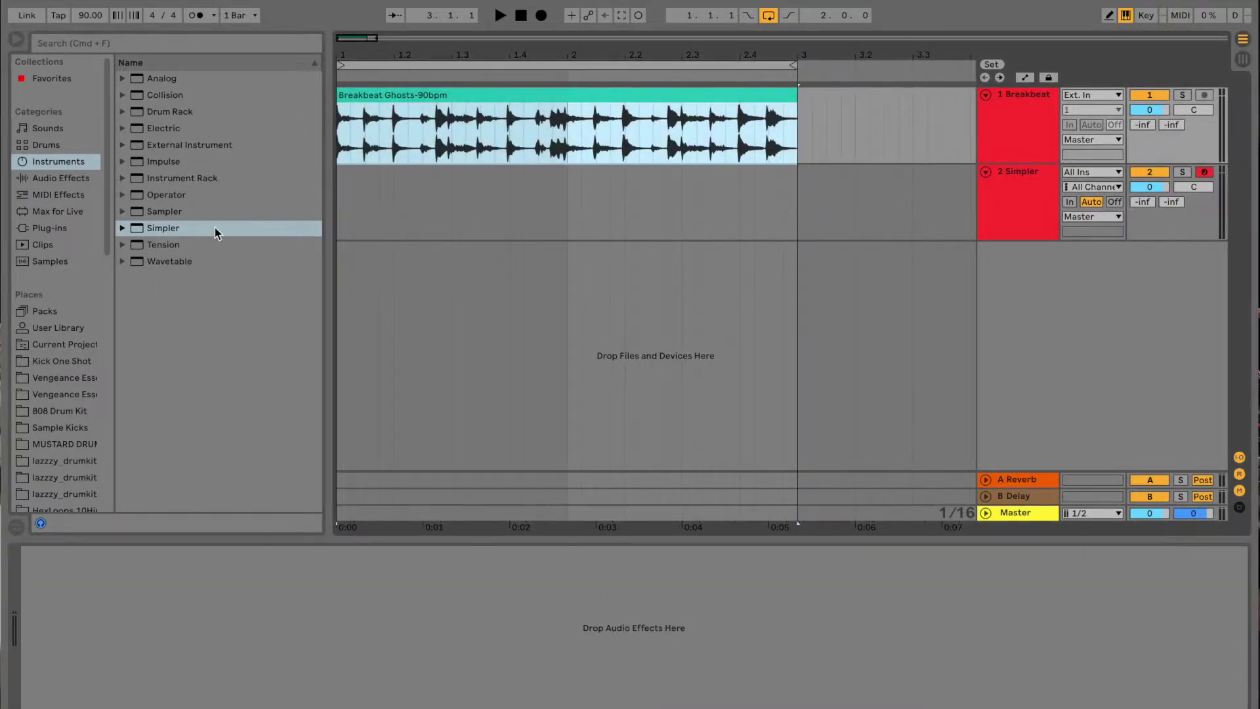
click(409, 189)
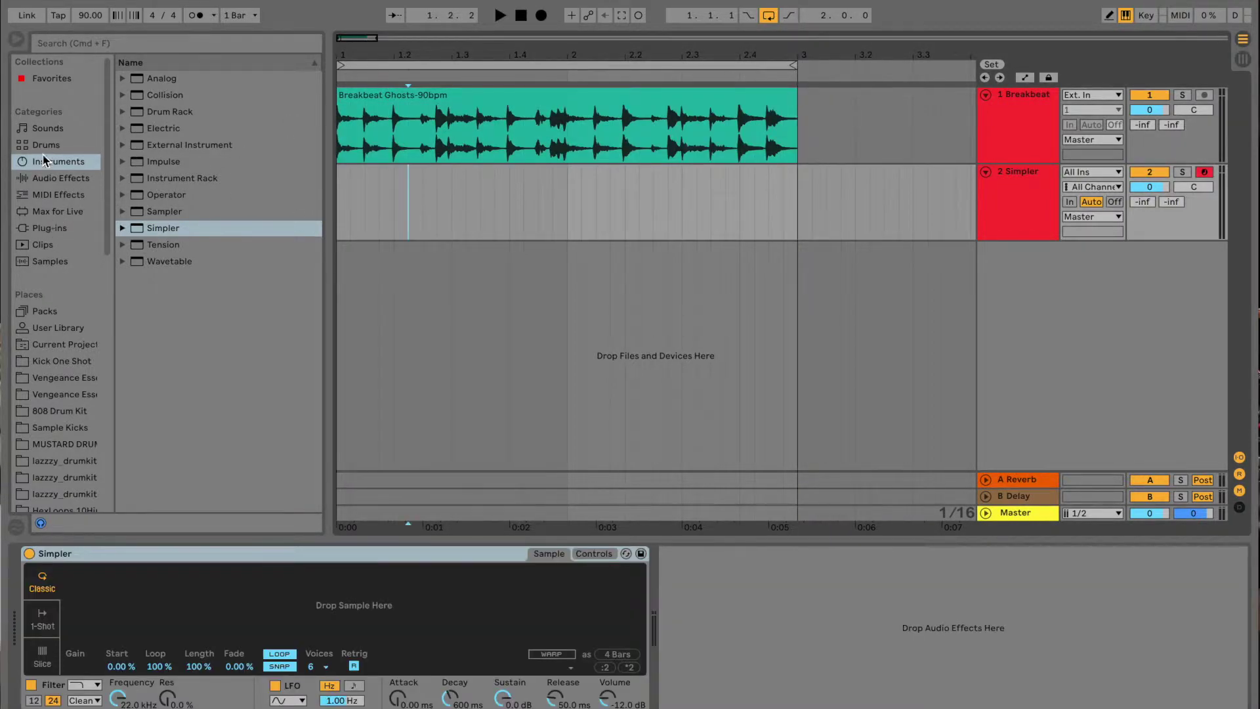
click(44, 263)
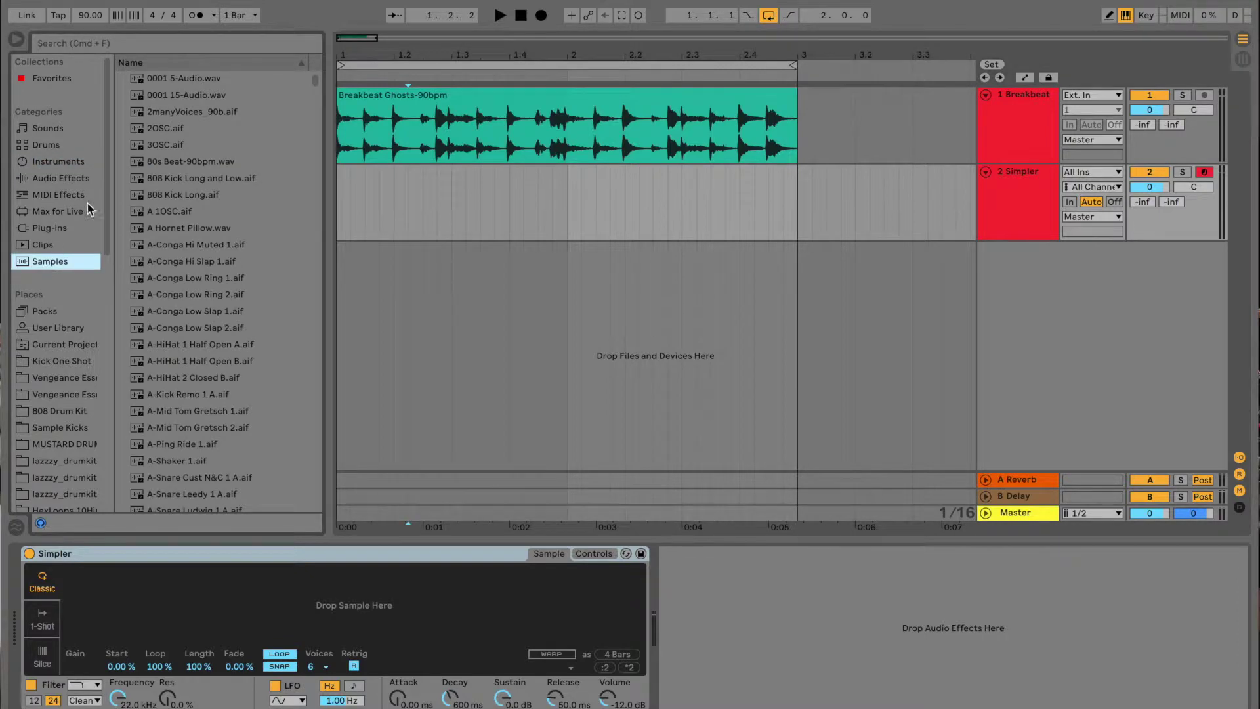
click(155, 44)
text(break)
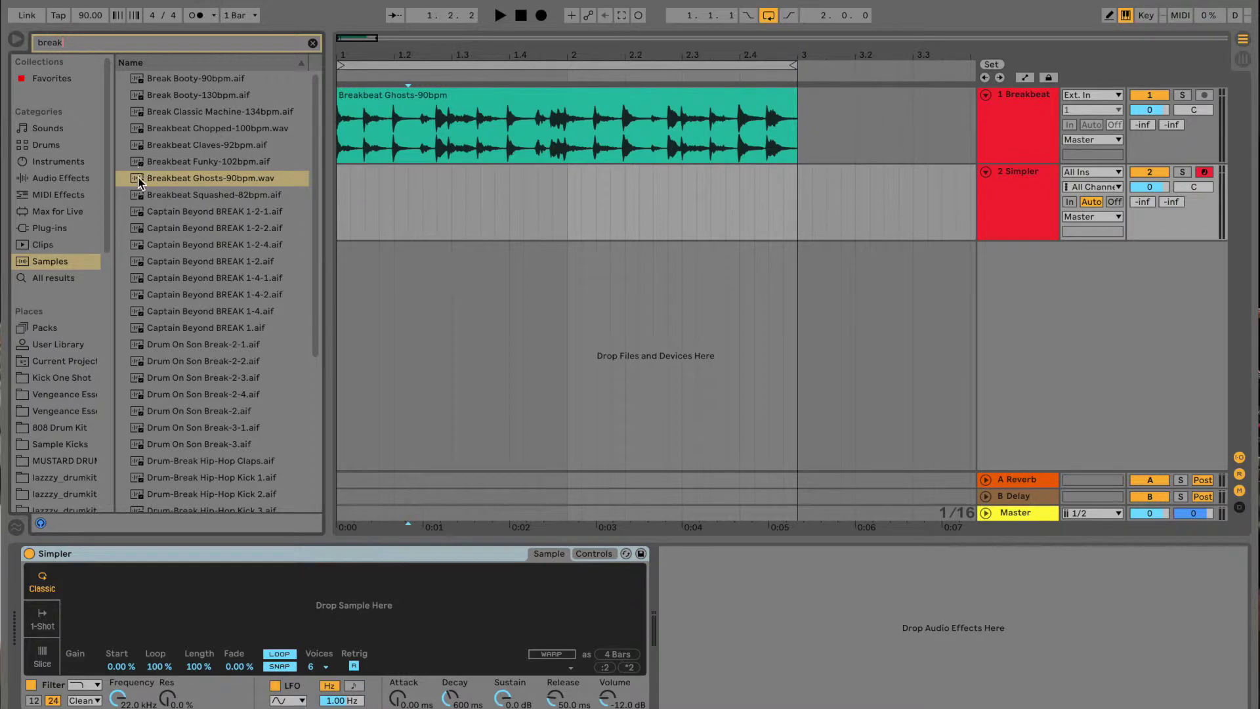
drag(141, 178, 161, 593)
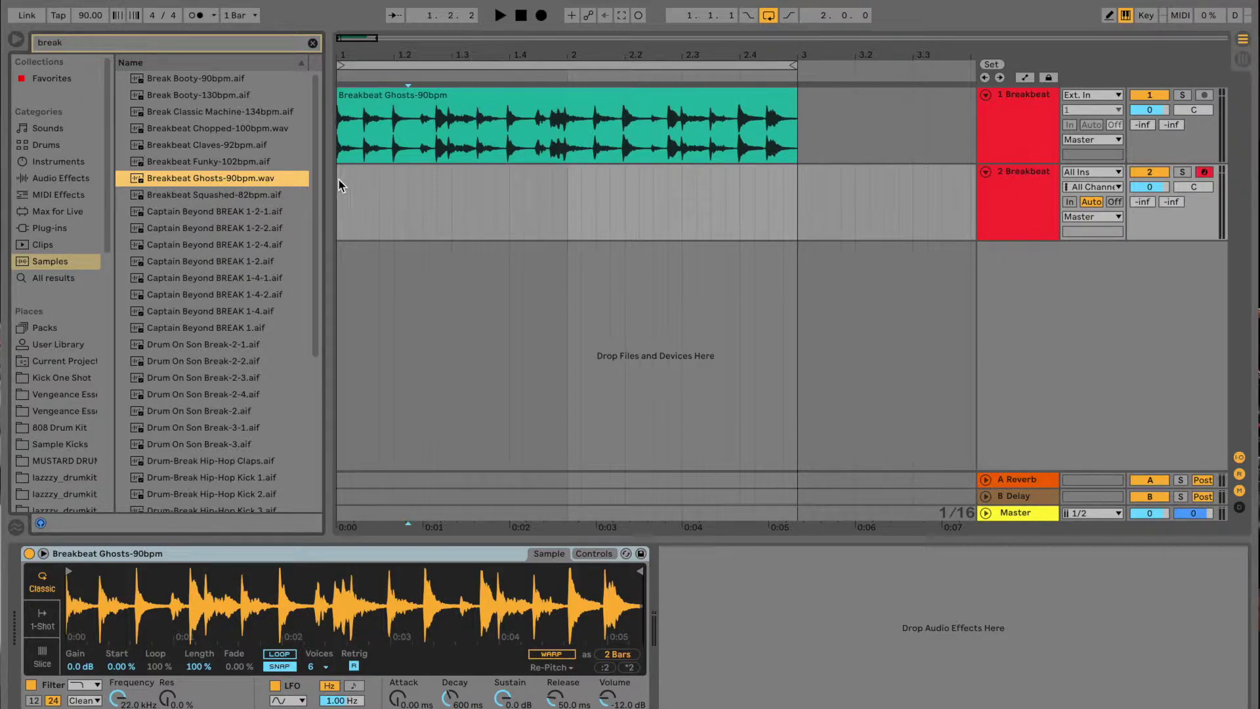
Create a two-bar MIDI clip at bar 1 of track 2 and add a C3 note spanning the whole clip.
drag(339, 185, 796, 189)
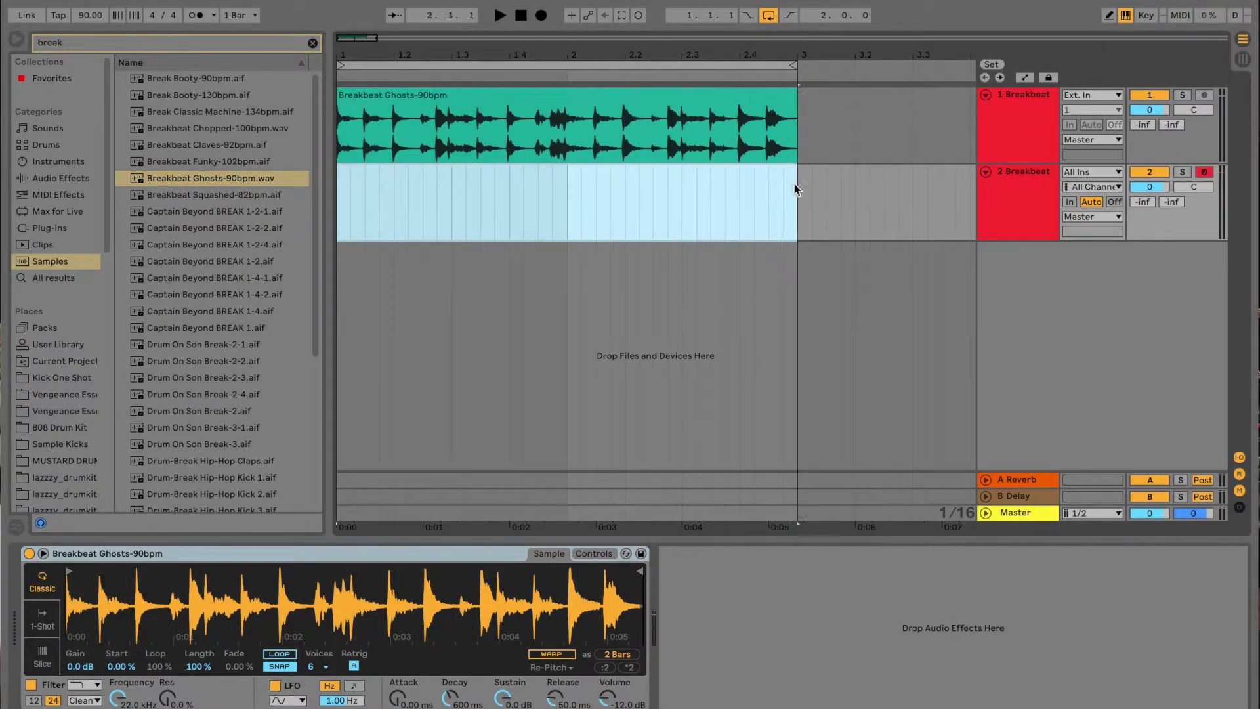
key(ctrl+shift+m)
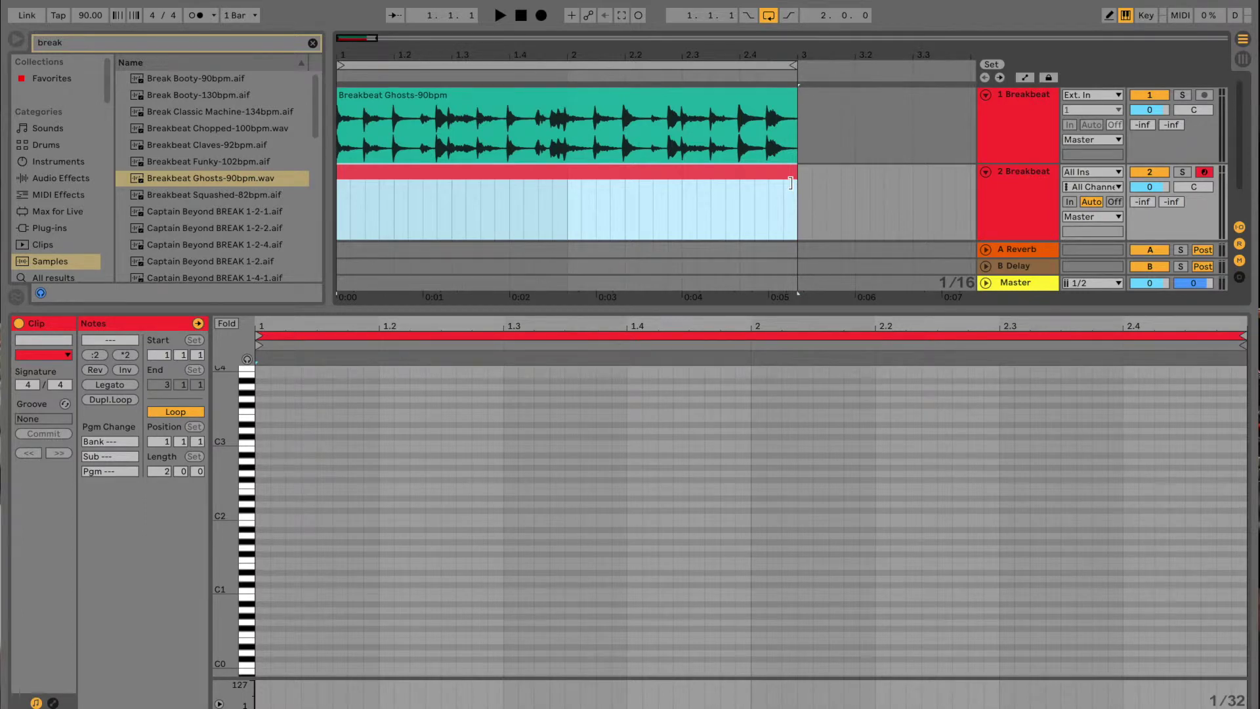
click(472, 574)
scroll(472, 574, up, 5)
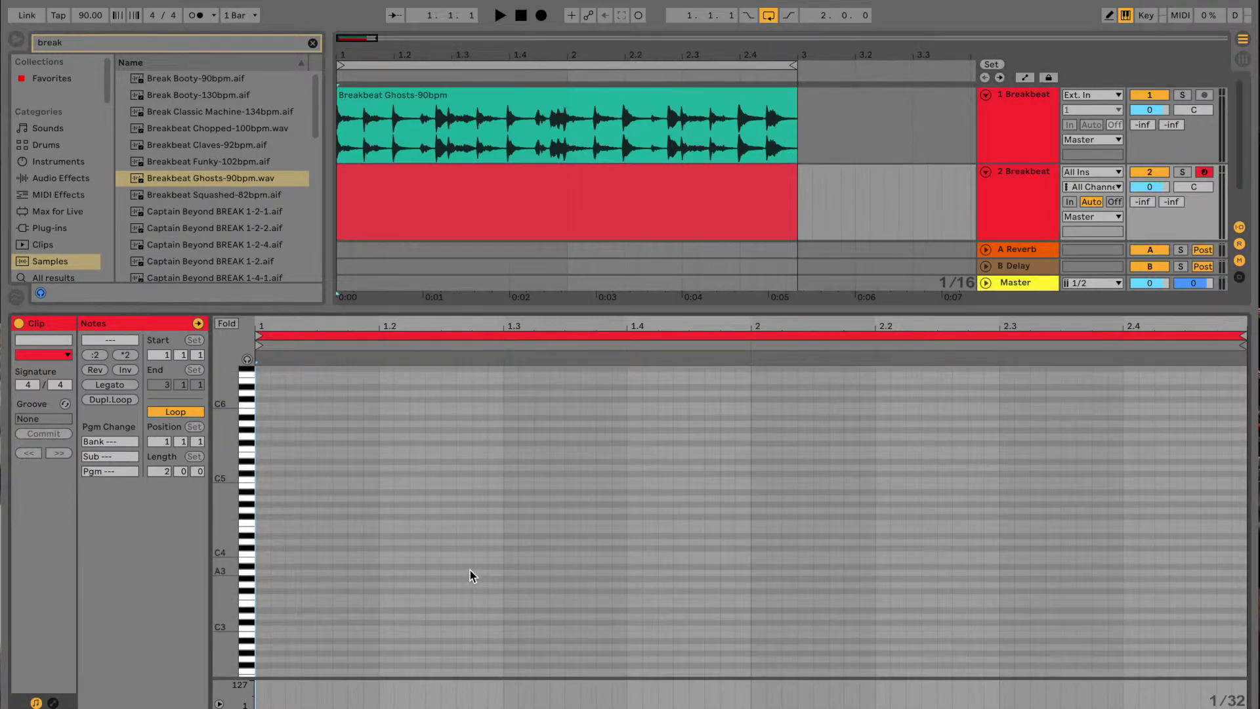
double_click(260, 629)
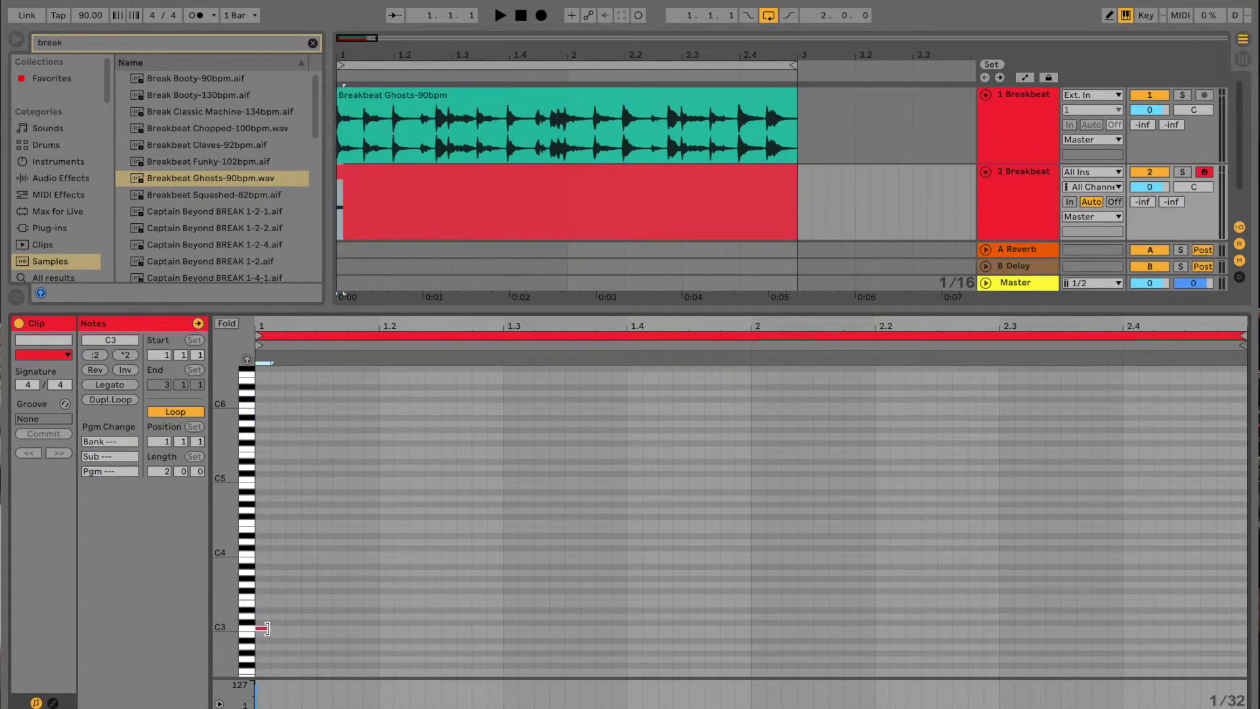
drag(267, 628, 1239, 634)
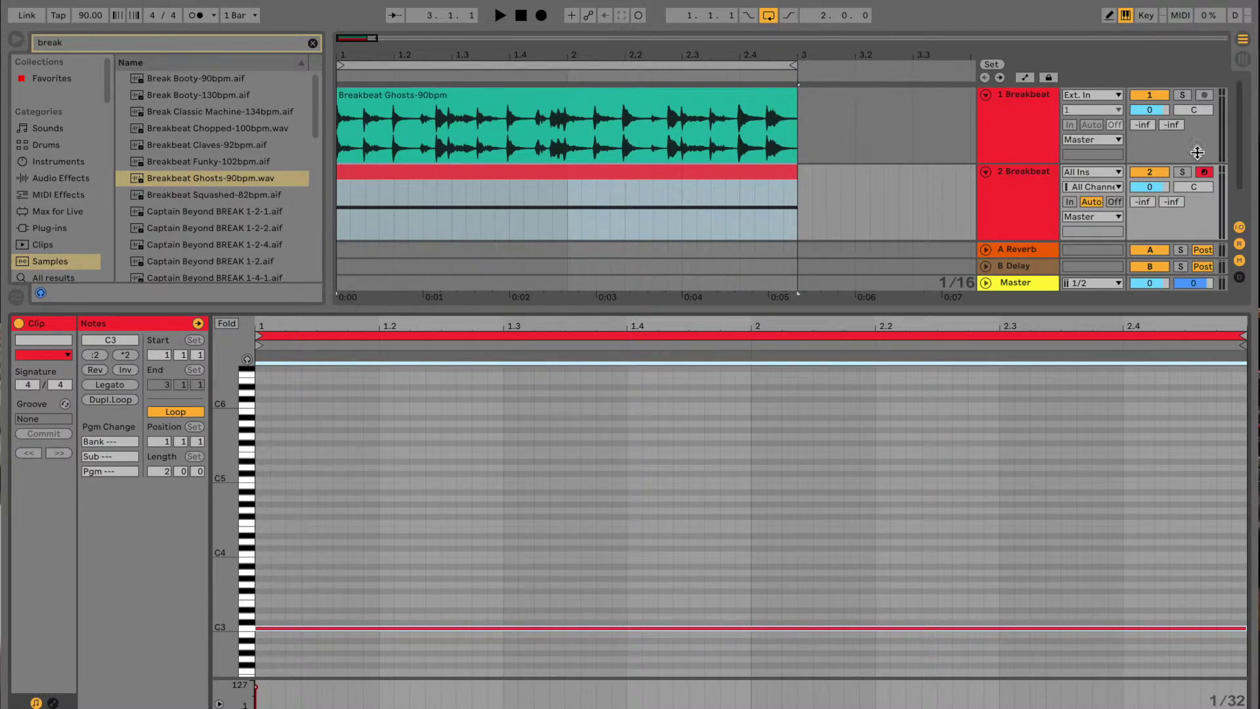
Solo track 2, play back its MIDI clip, and compare it with the audio track above.
click(1182, 173)
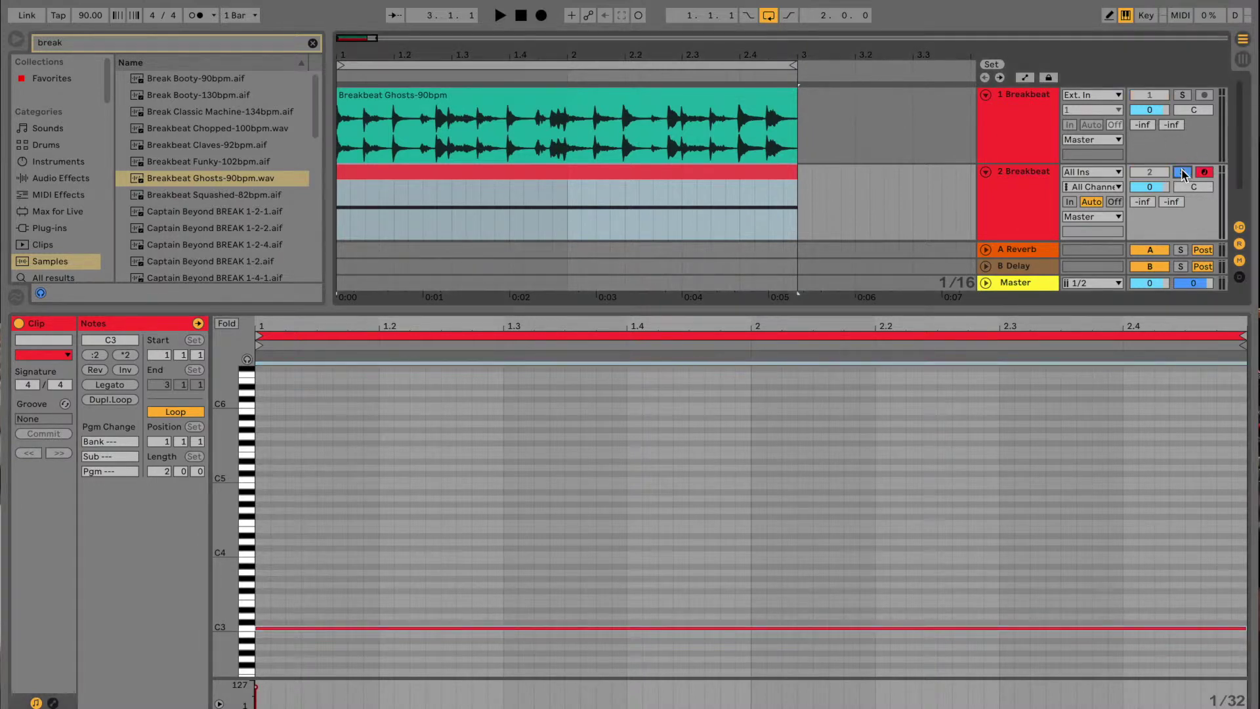
key(space)
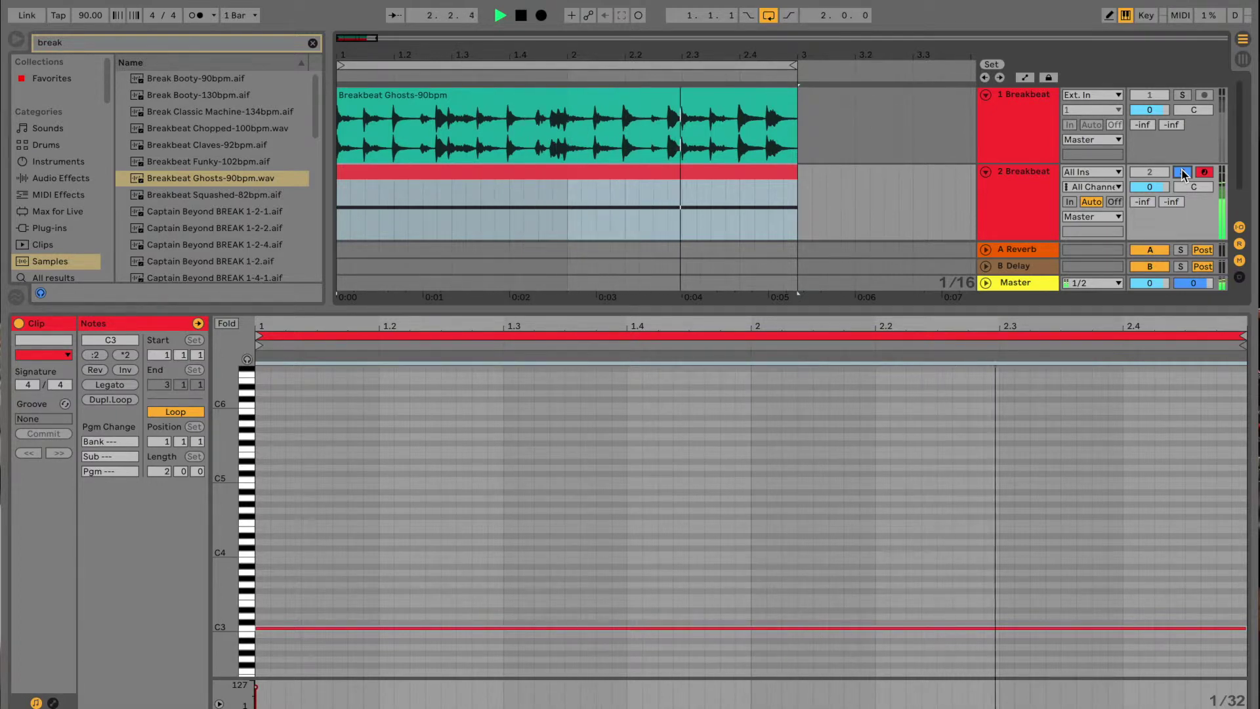
key(space)
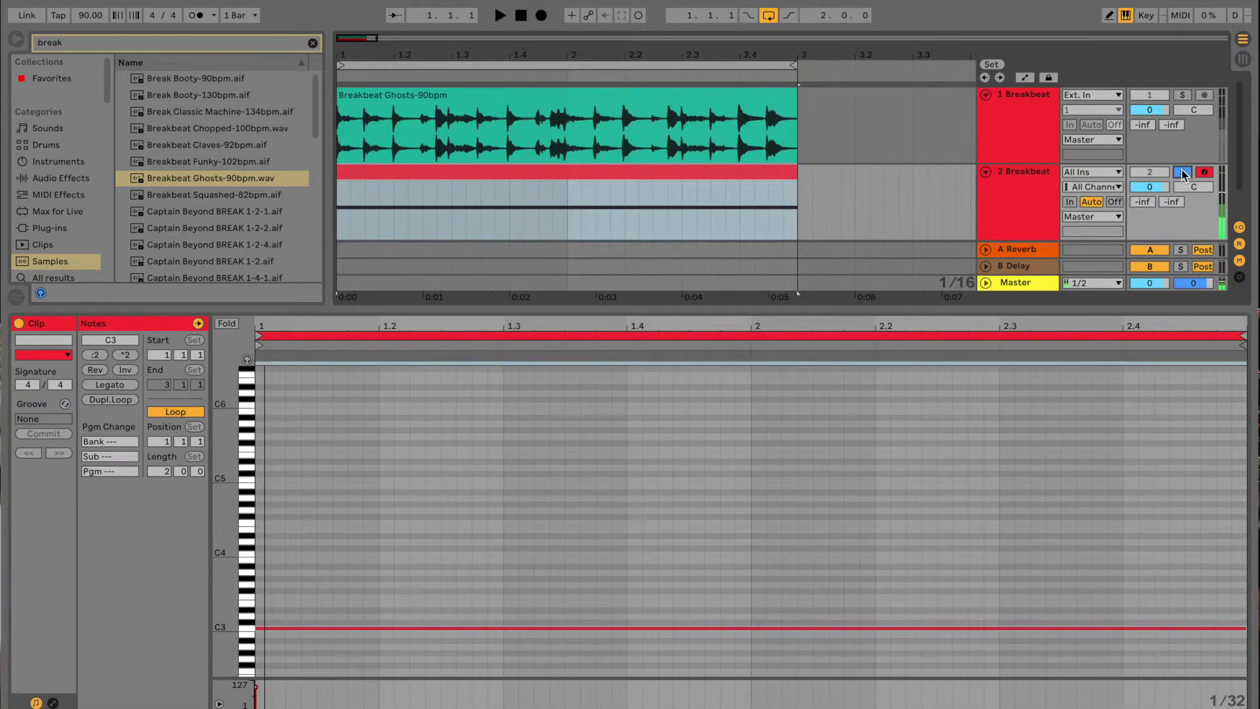
click(1021, 96)
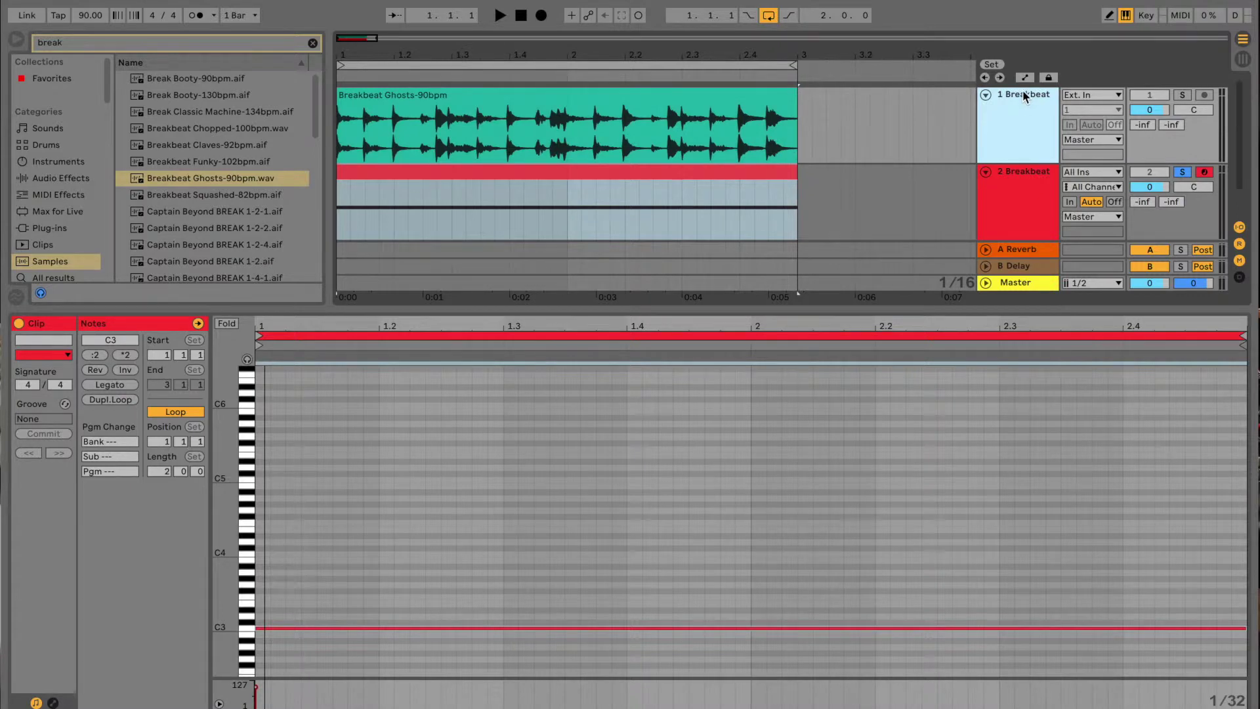
click(1020, 175)
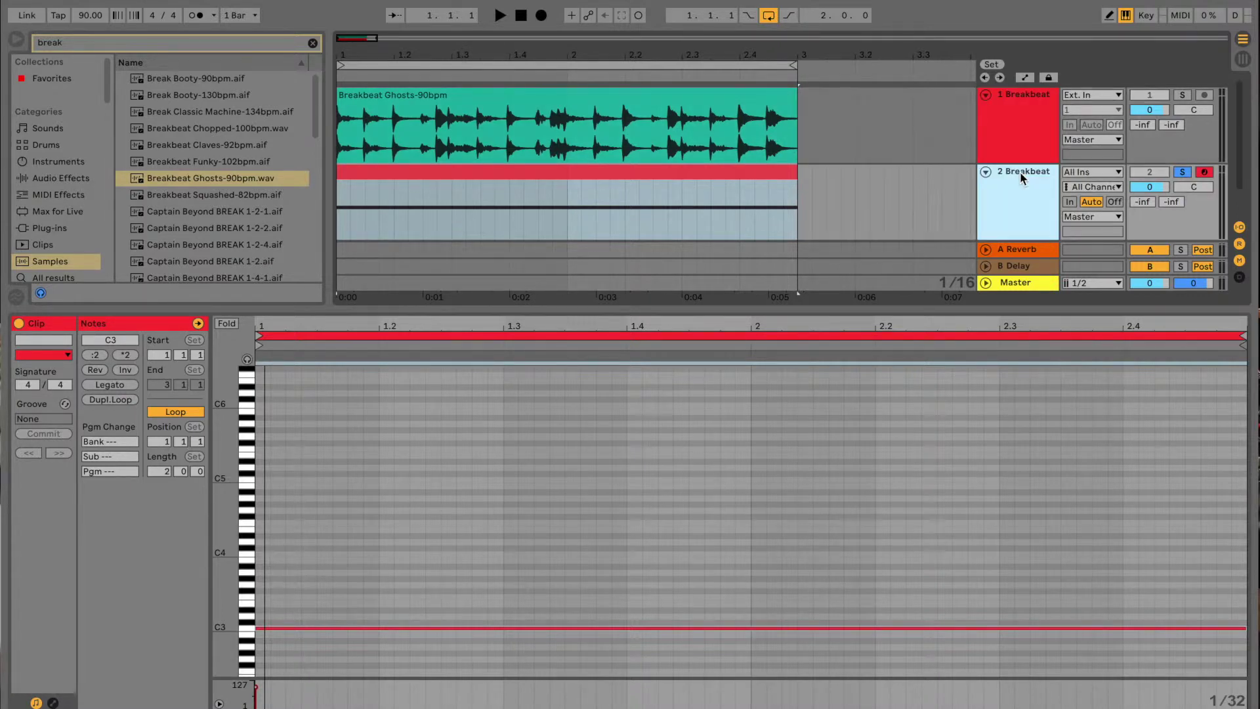
Delete the C3 note from the MIDI clip and return to the Simpler device view.
click(296, 628)
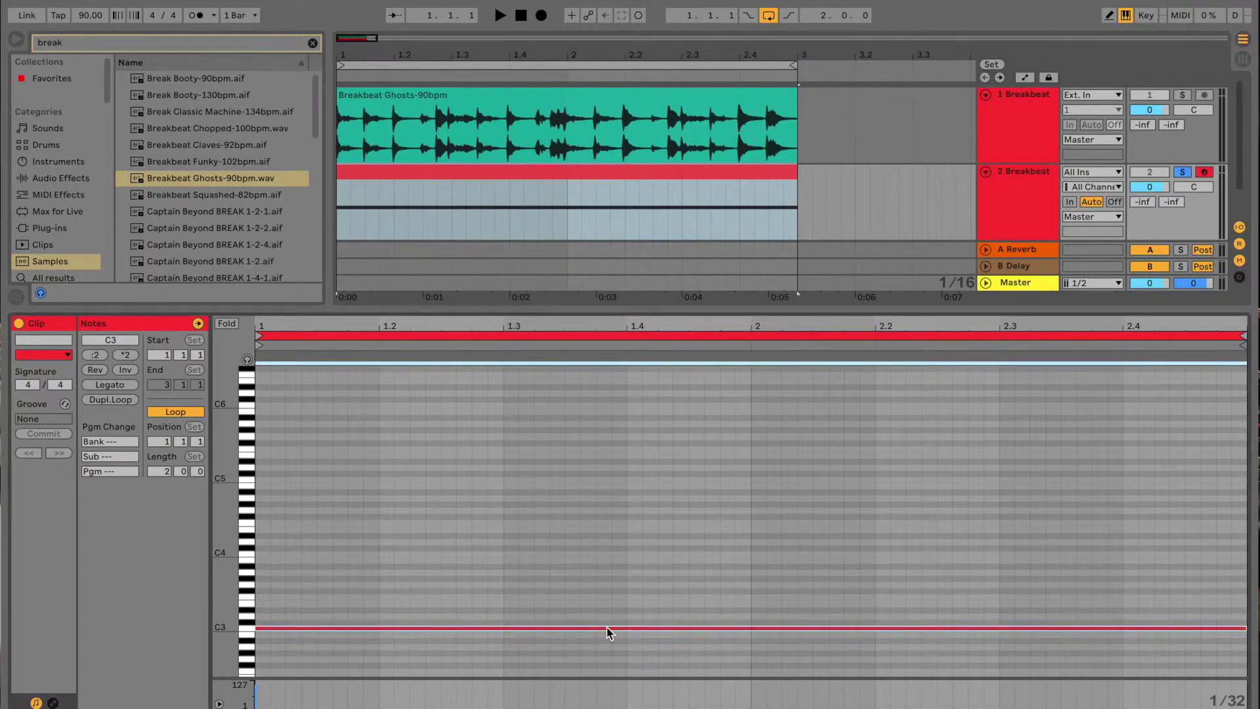
key(Delete)
key(shift+Tab)
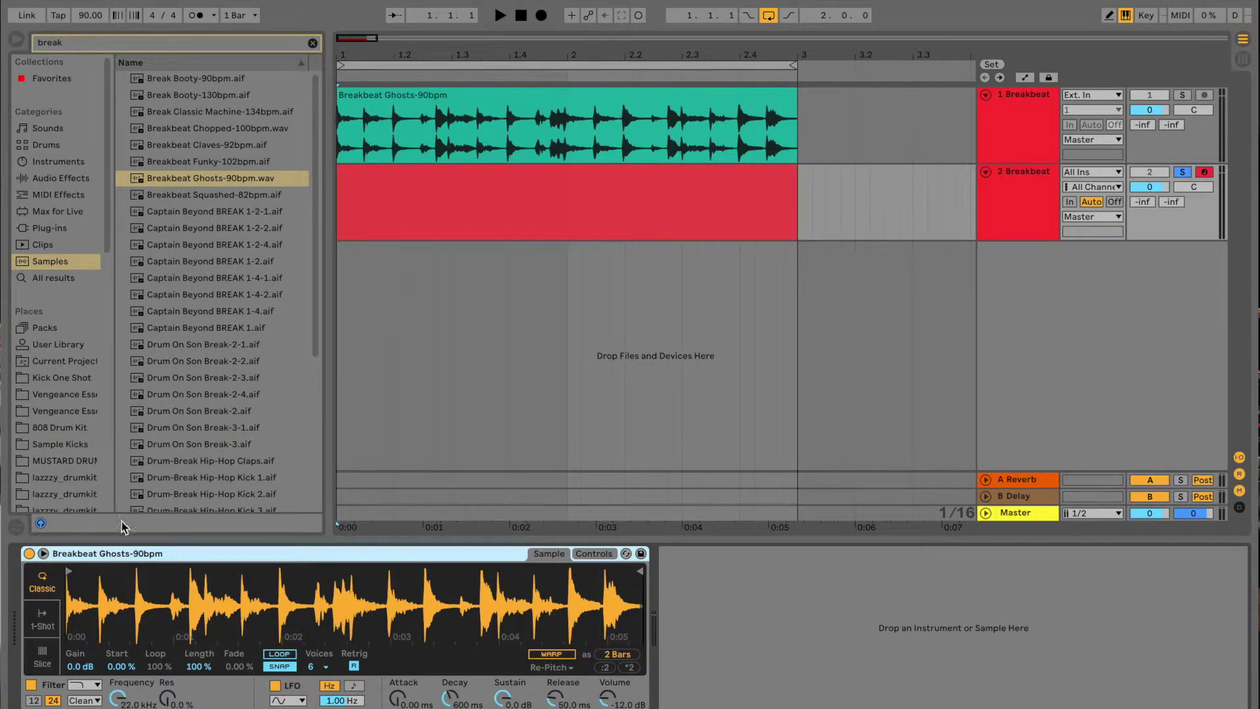
Compare the Simpler's Classic and 1-Shot playback modes.
click(48, 587)
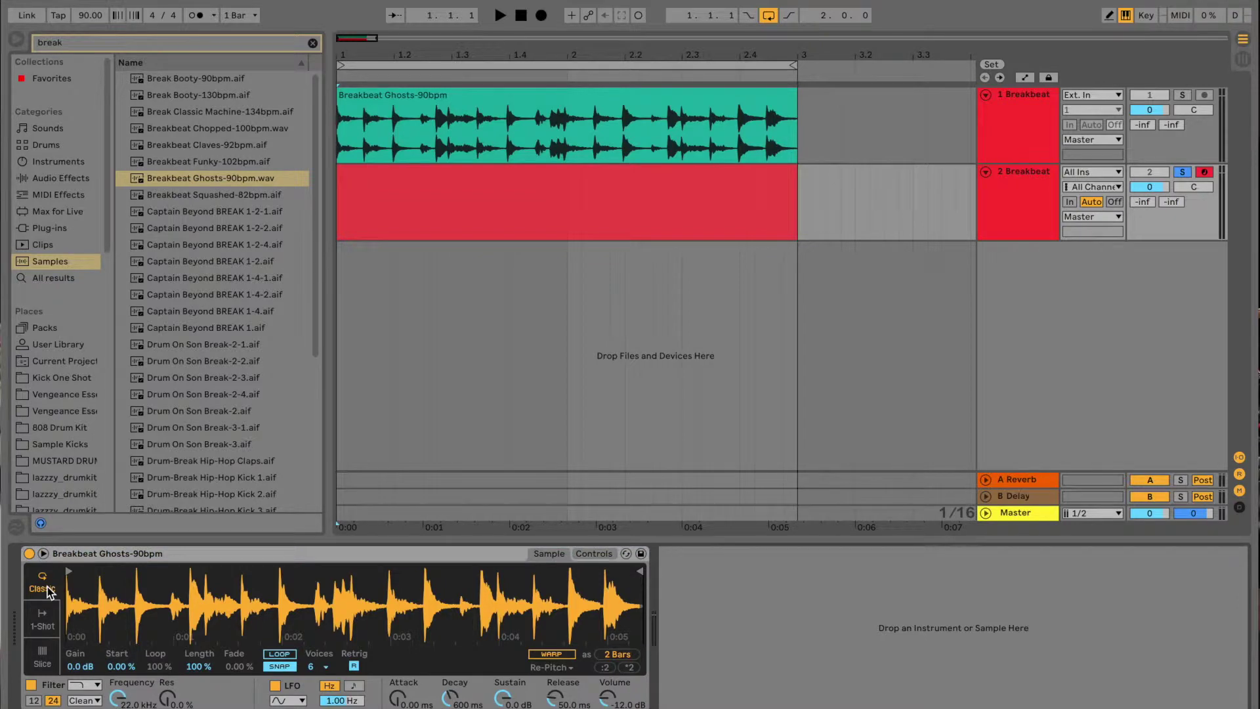
click(48, 626)
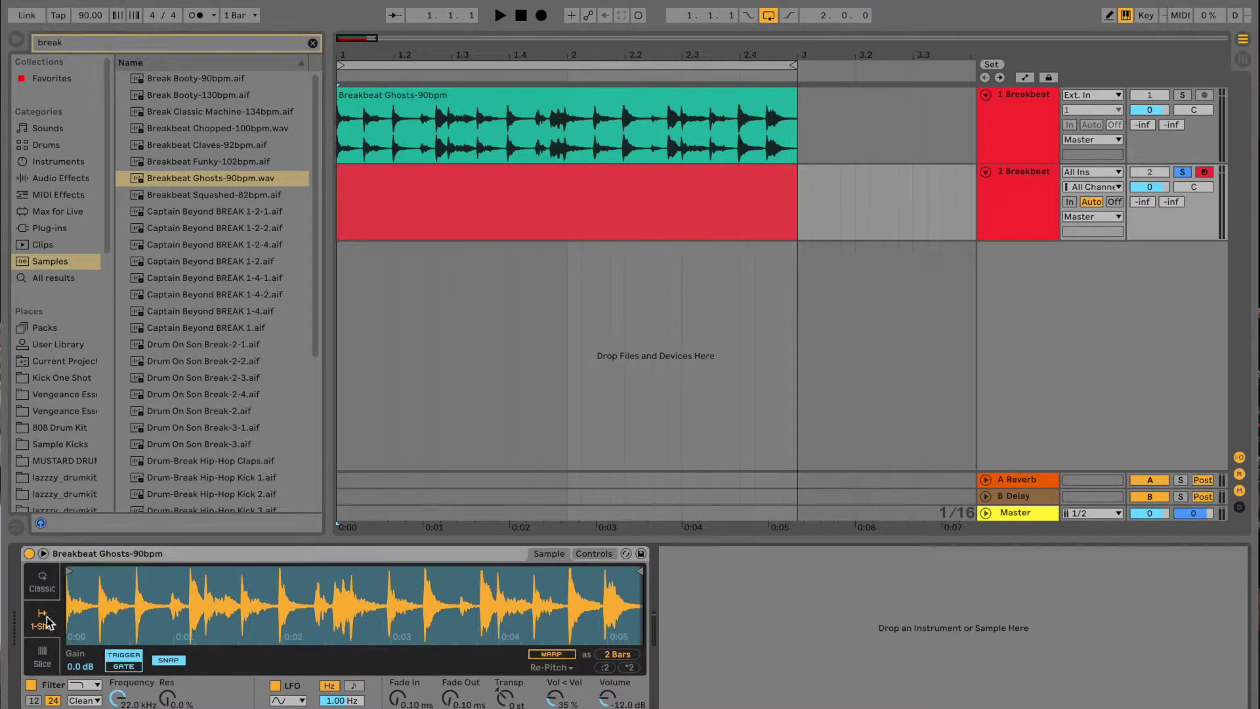
click(42, 586)
click(42, 613)
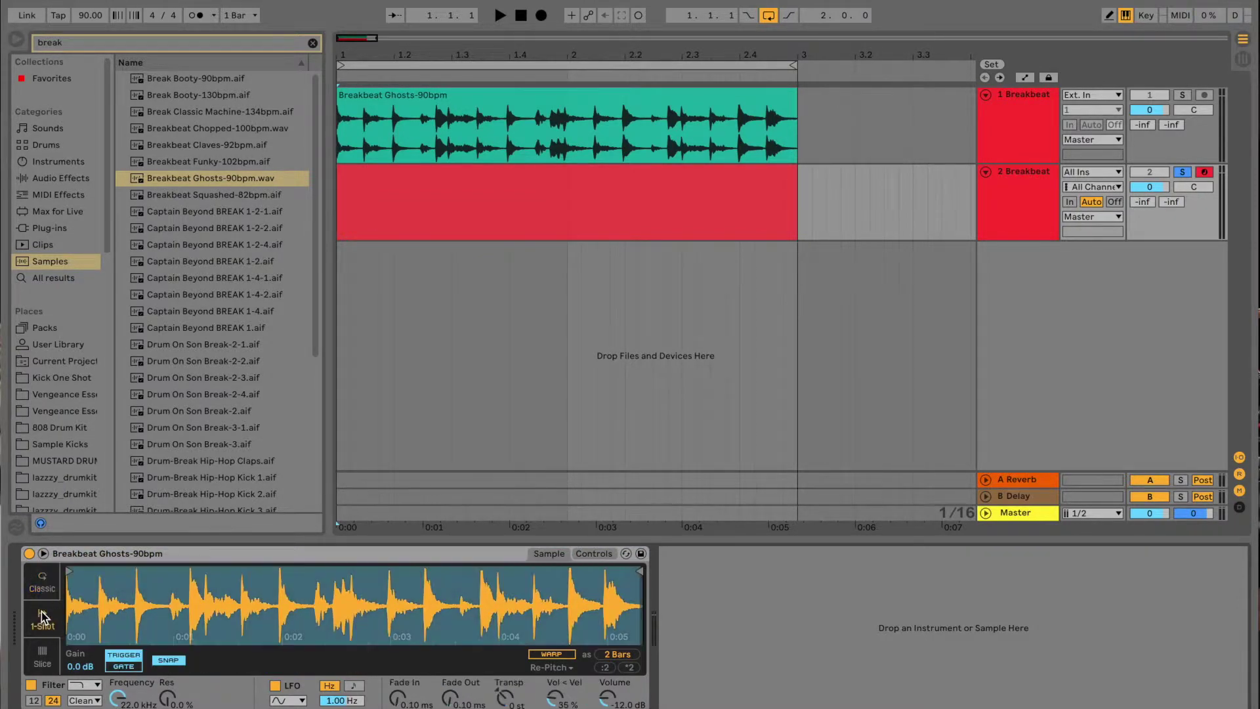
Switch the Simpler to Slice mode and audition the sliced breakbeat.
click(43, 658)
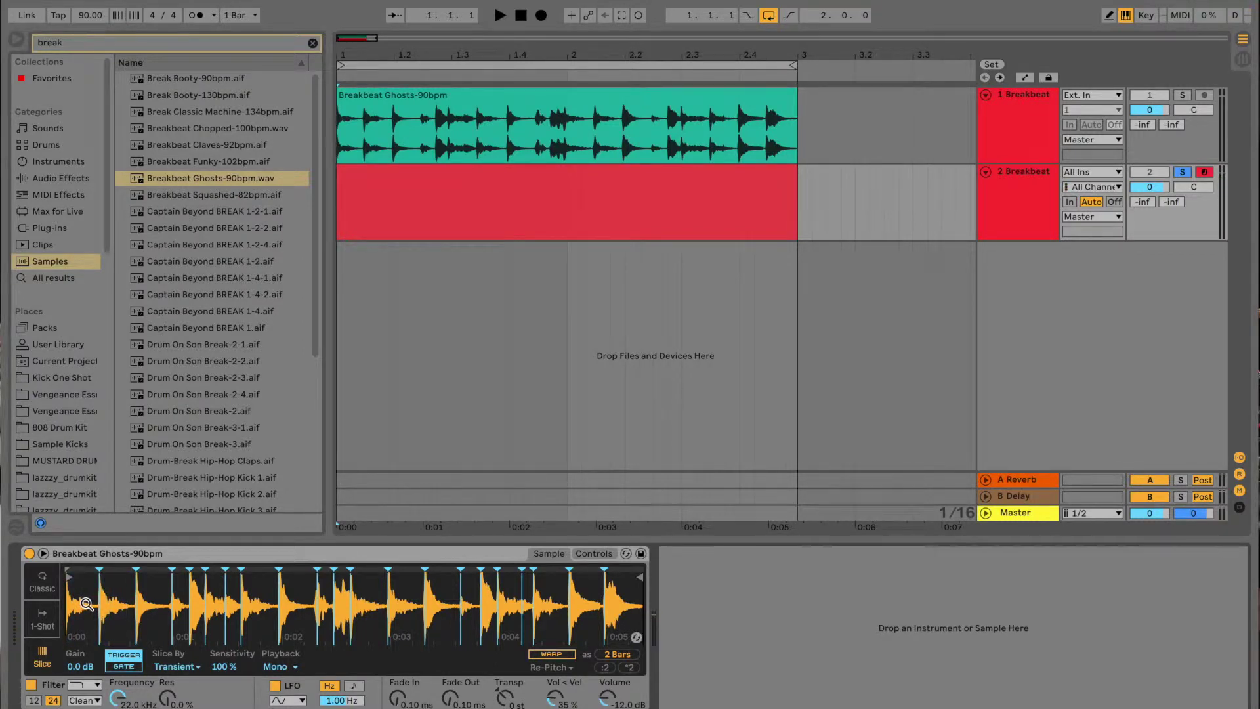
click(153, 608)
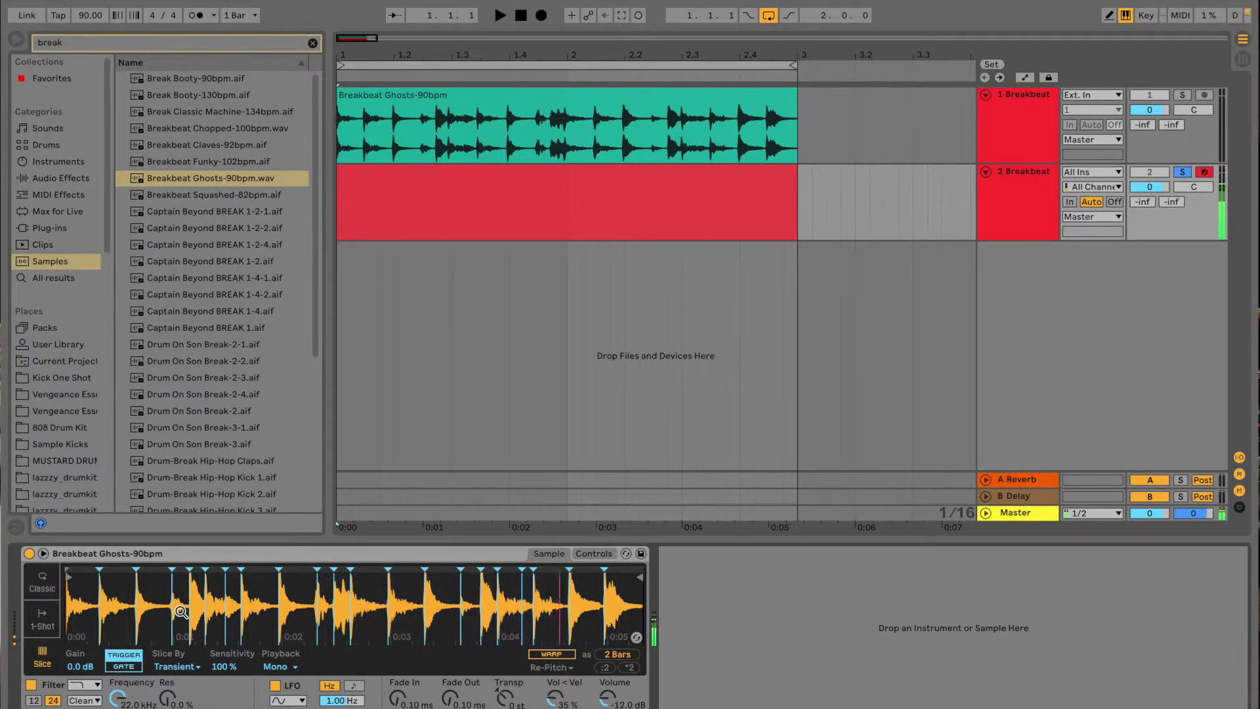
click(132, 555)
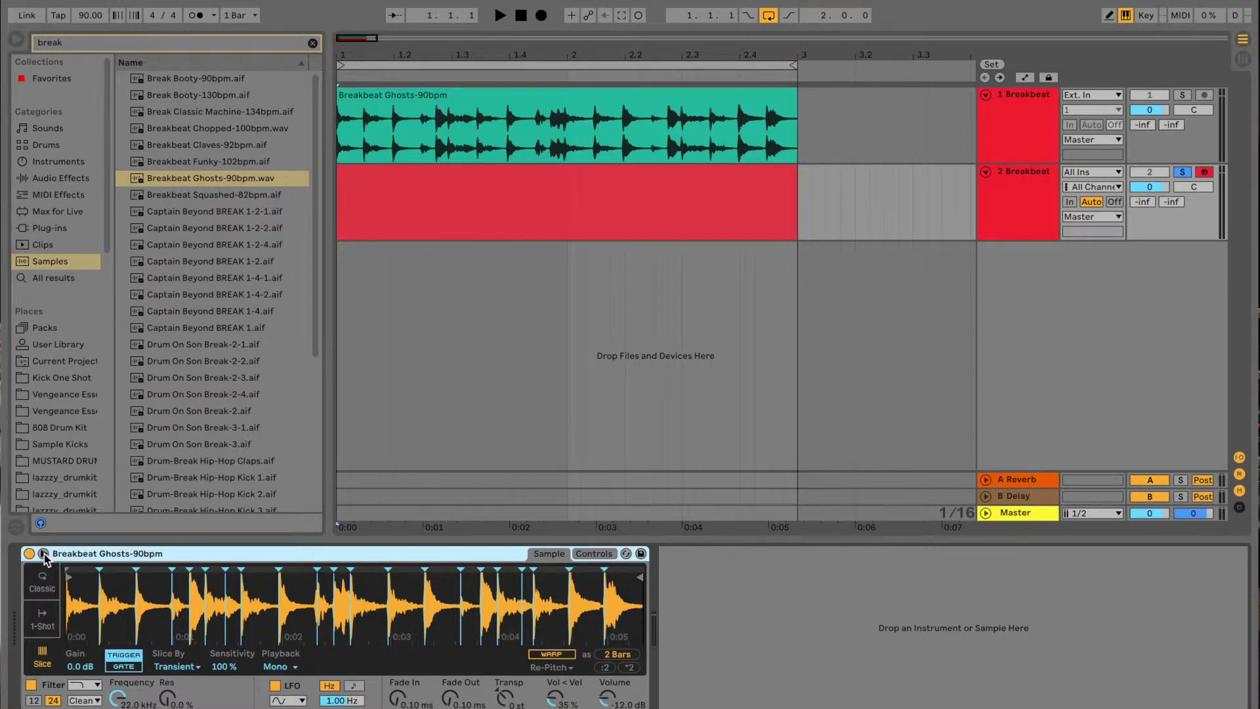
Inspect the slice markers in an enlarged Simpler sample display and return to the compact device view.
click(43, 554)
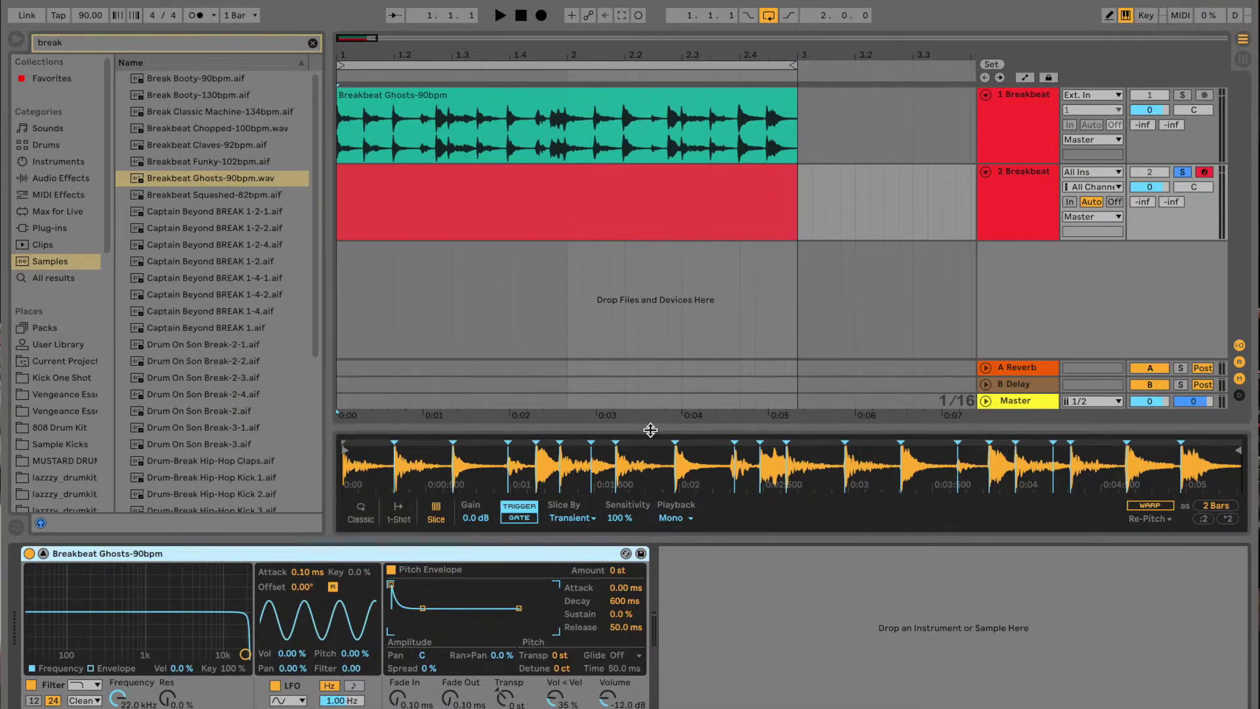
drag(650, 430, 633, 236)
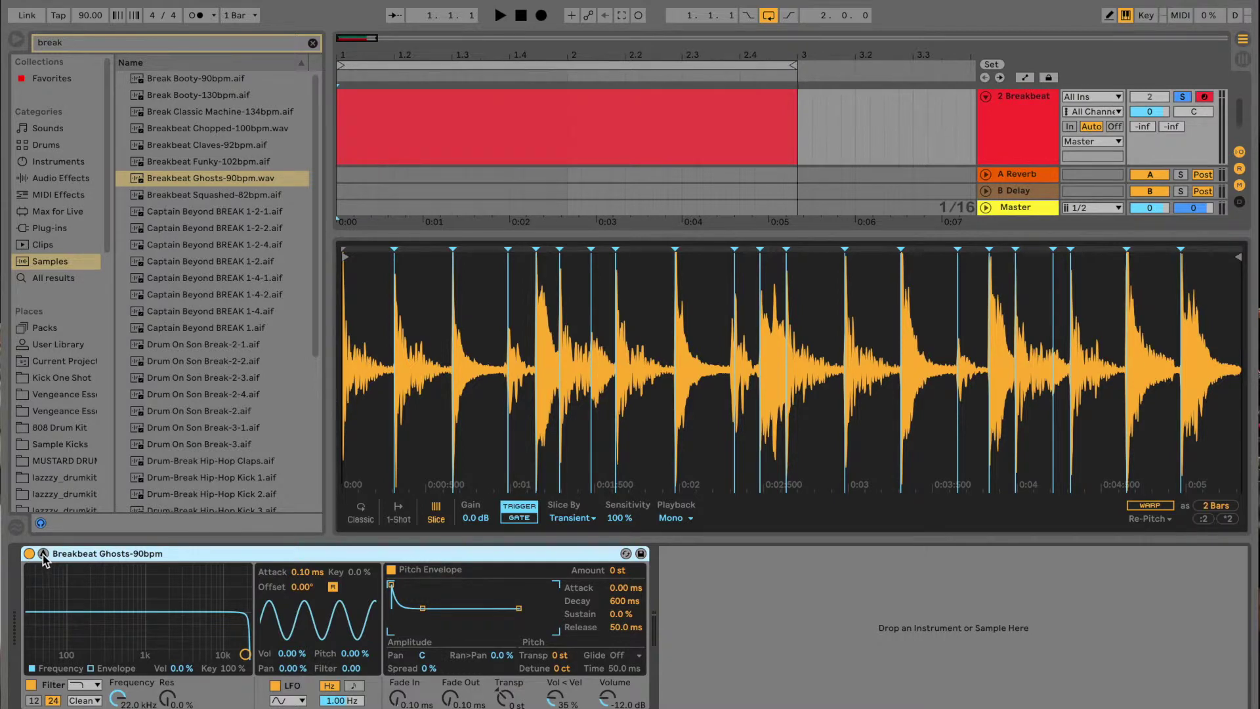
click(44, 554)
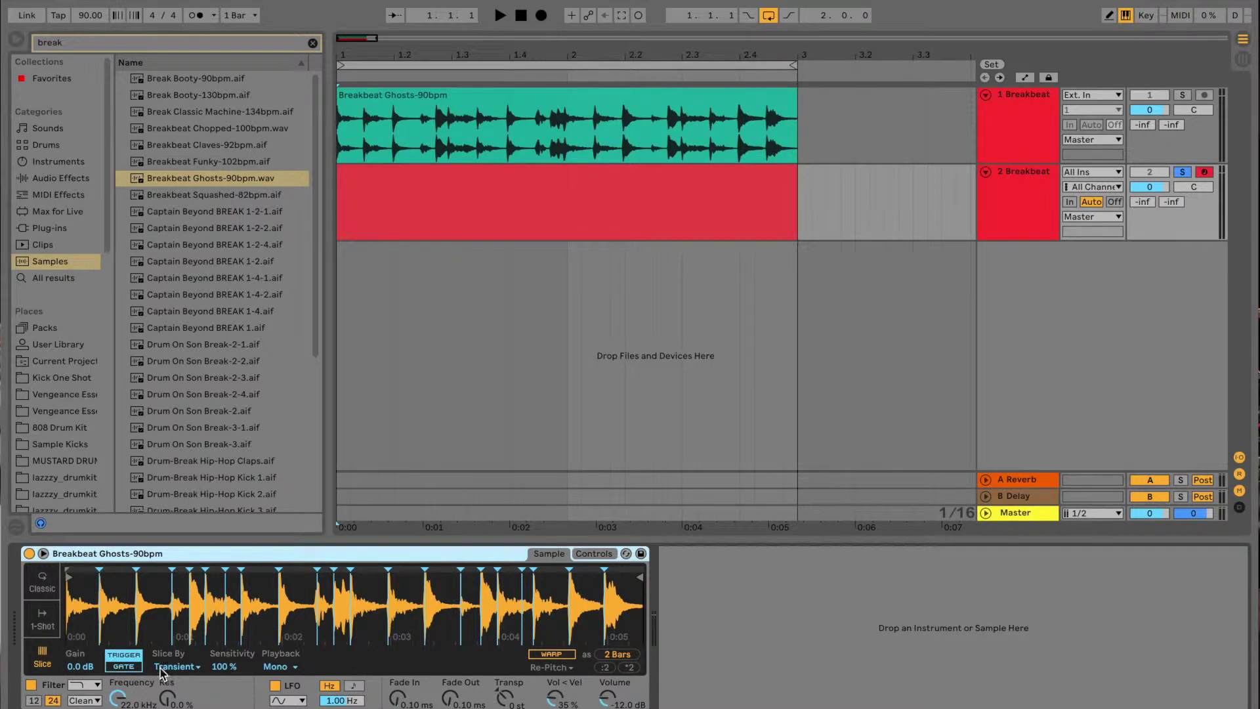
Lower the Simpler's slice Sensitivity to 66 % and audition the first few slices.
click(225, 670)
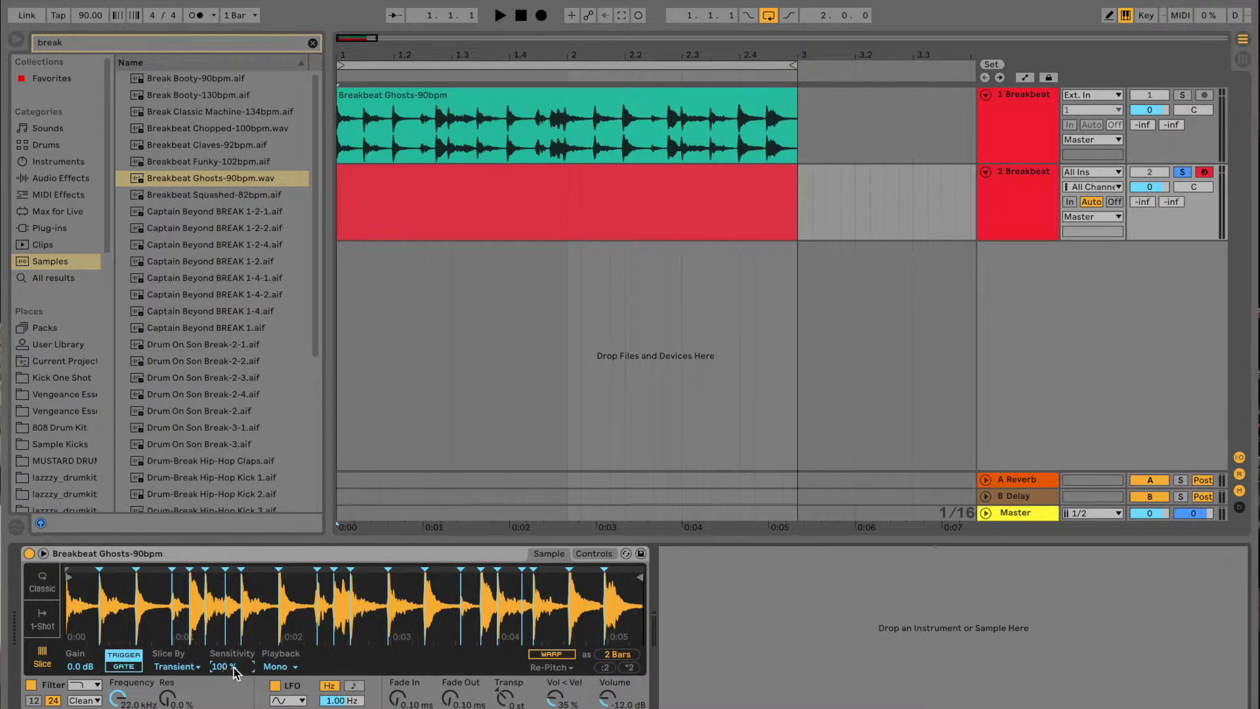
drag(223, 668, 224, 668)
drag(224, 668, 224, 689)
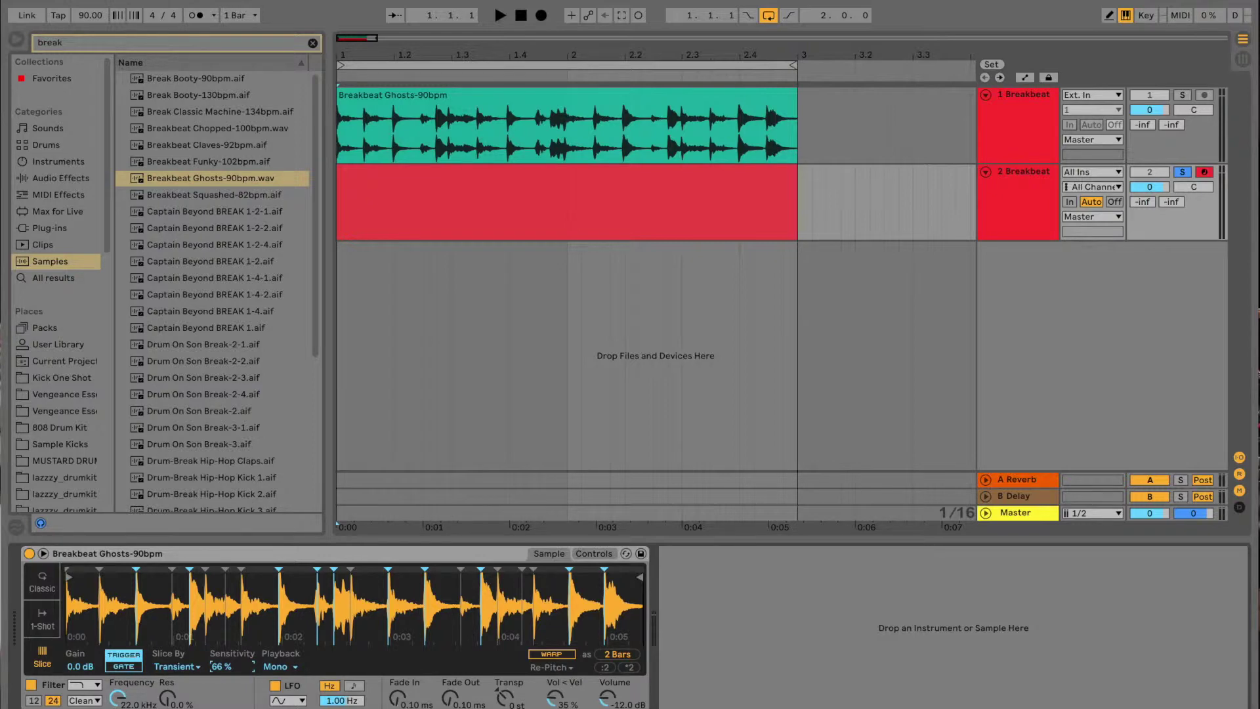
key(a)
key(w)
key(s)
key(e)
key(e)
Try a slice Sensitivity of 38 % and restore it to 100 %.
drag(225, 673, 225, 685)
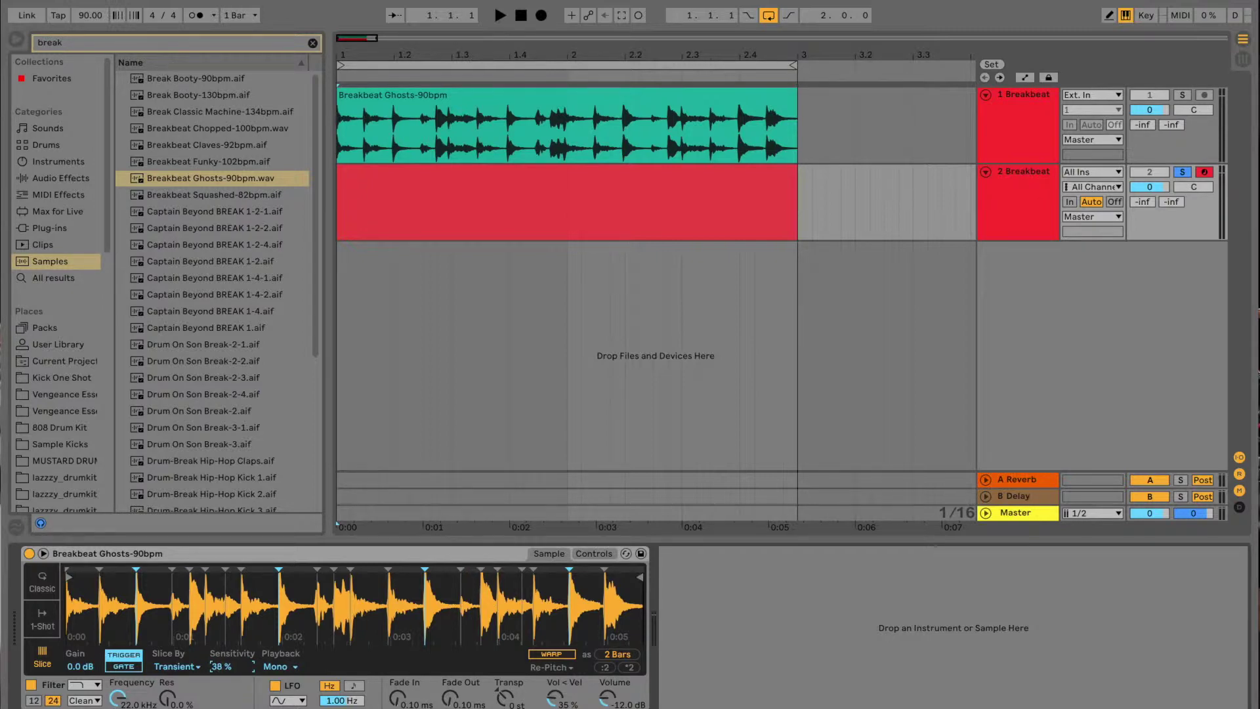
drag(226, 685, 225, 673)
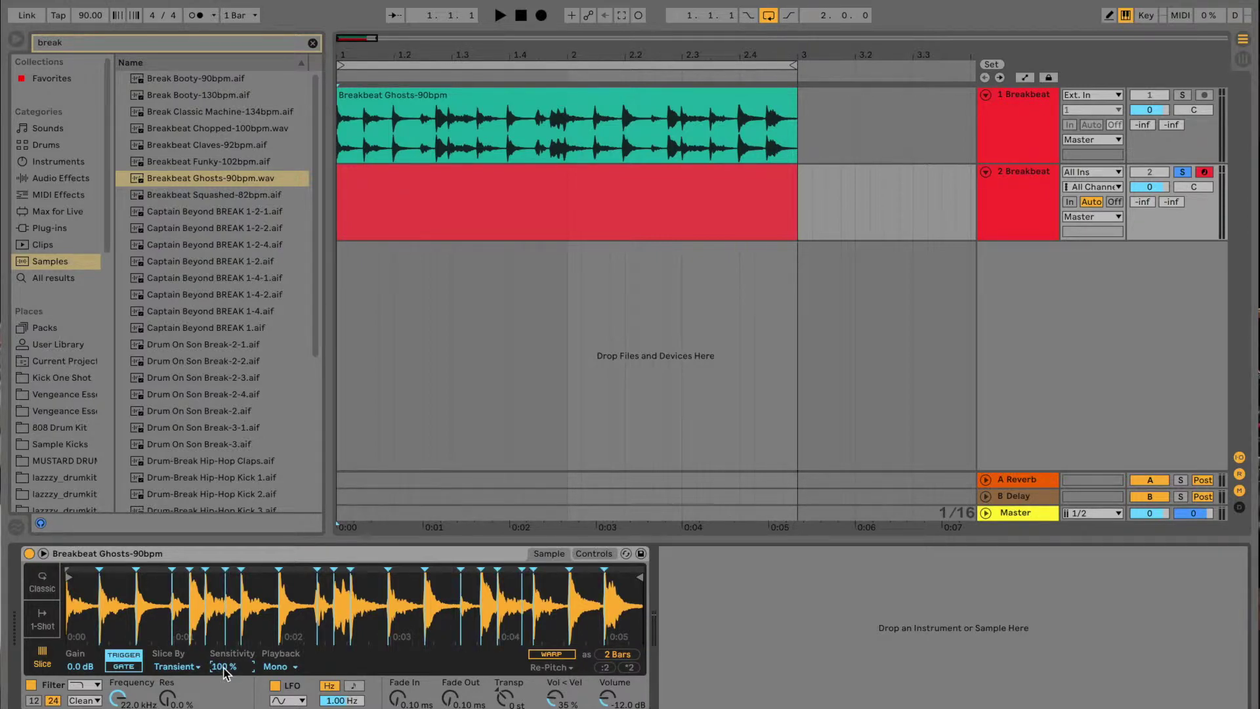
drag(225, 673, 225, 673)
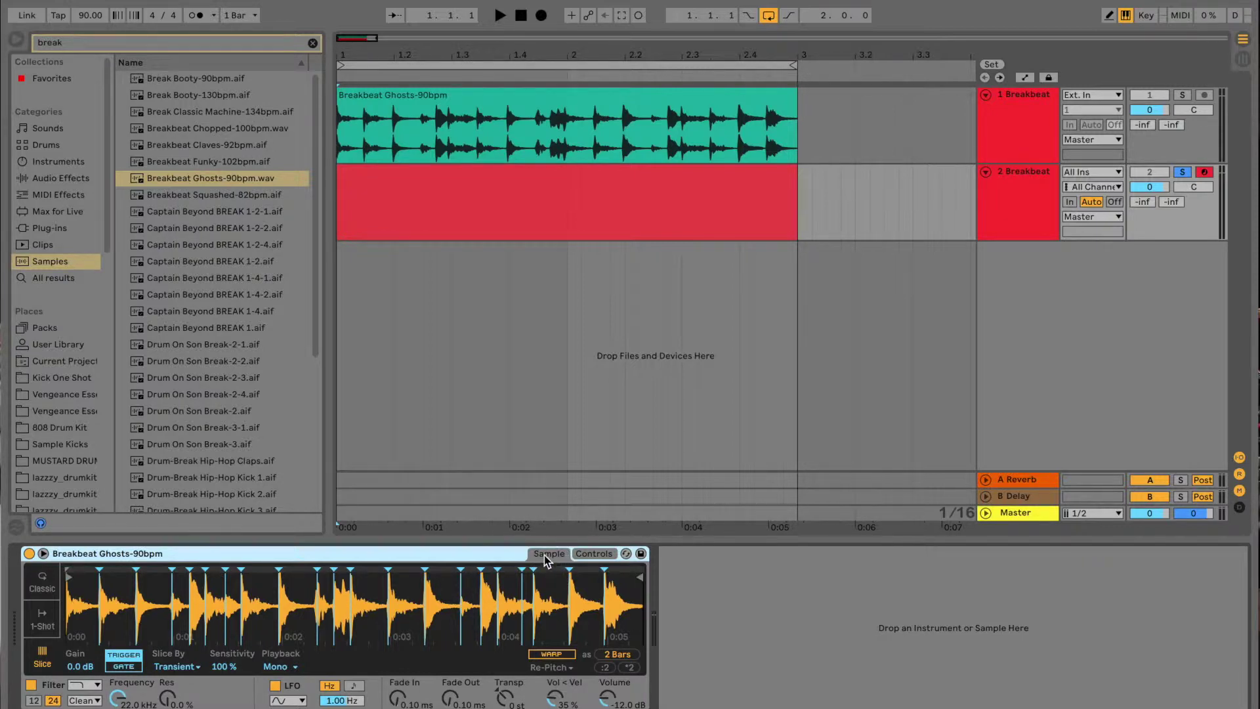
Audition a slice and compare the Simpler's Sample and Controls views, ending on Controls.
key(y)
key(y)
click(594, 554)
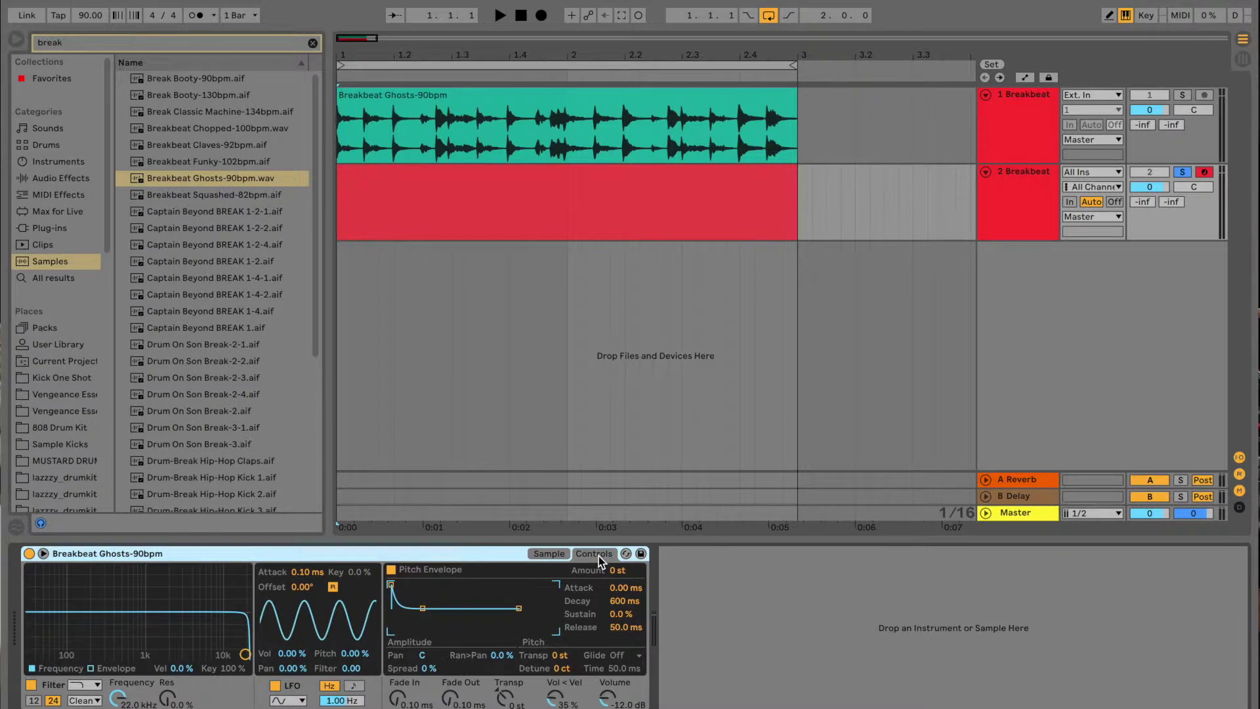
click(556, 555)
click(596, 557)
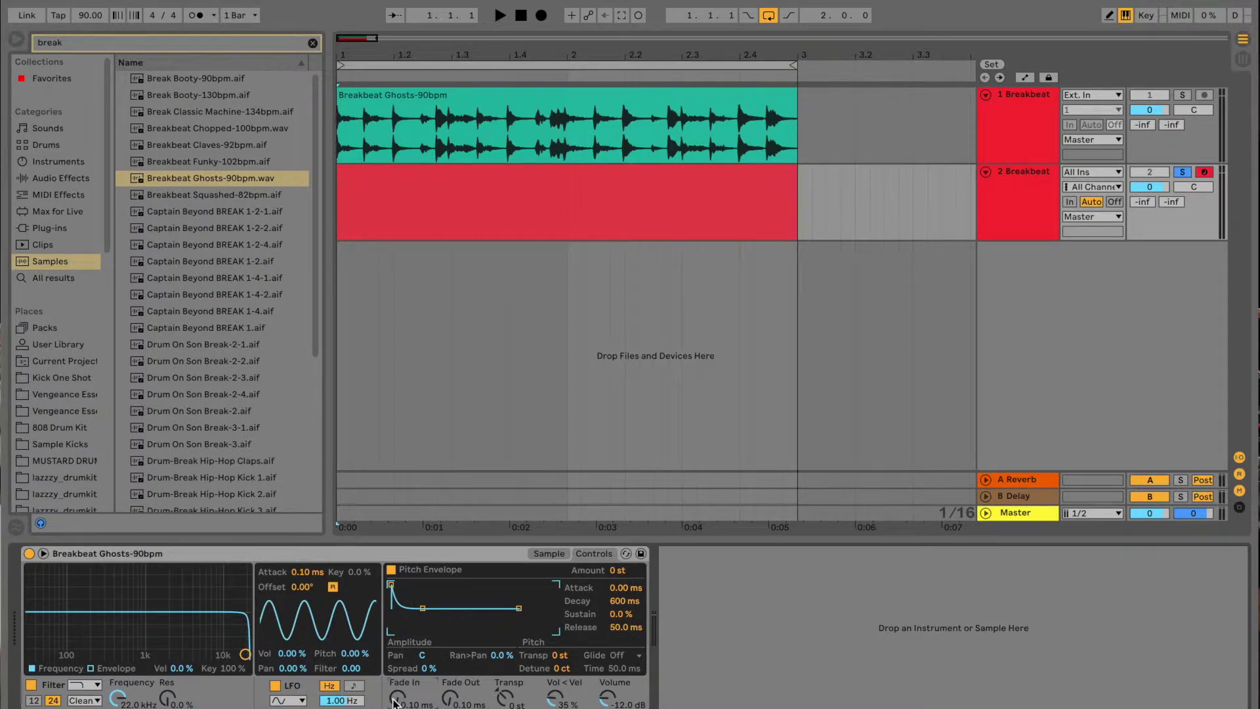
Try a Fade In of 1.03 s and a Fade Out of 422 ms while auditioning the first slice.
key(a)
drag(400, 703, 451, 690)
drag(399, 703, 399, 684)
key(a)
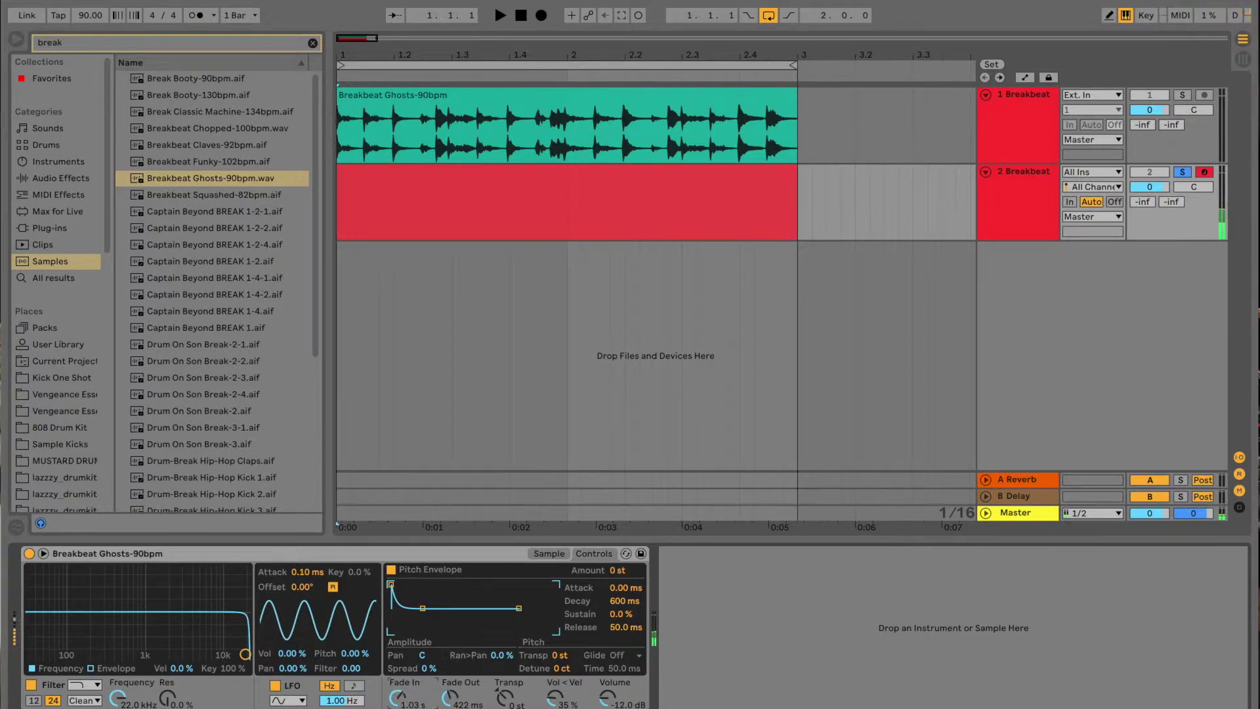
Set Fade In to 0.00 ms and try a Fade Out of 262 ms on the slices.
drag(399, 696, 399, 705)
drag(399, 704, 449, 695)
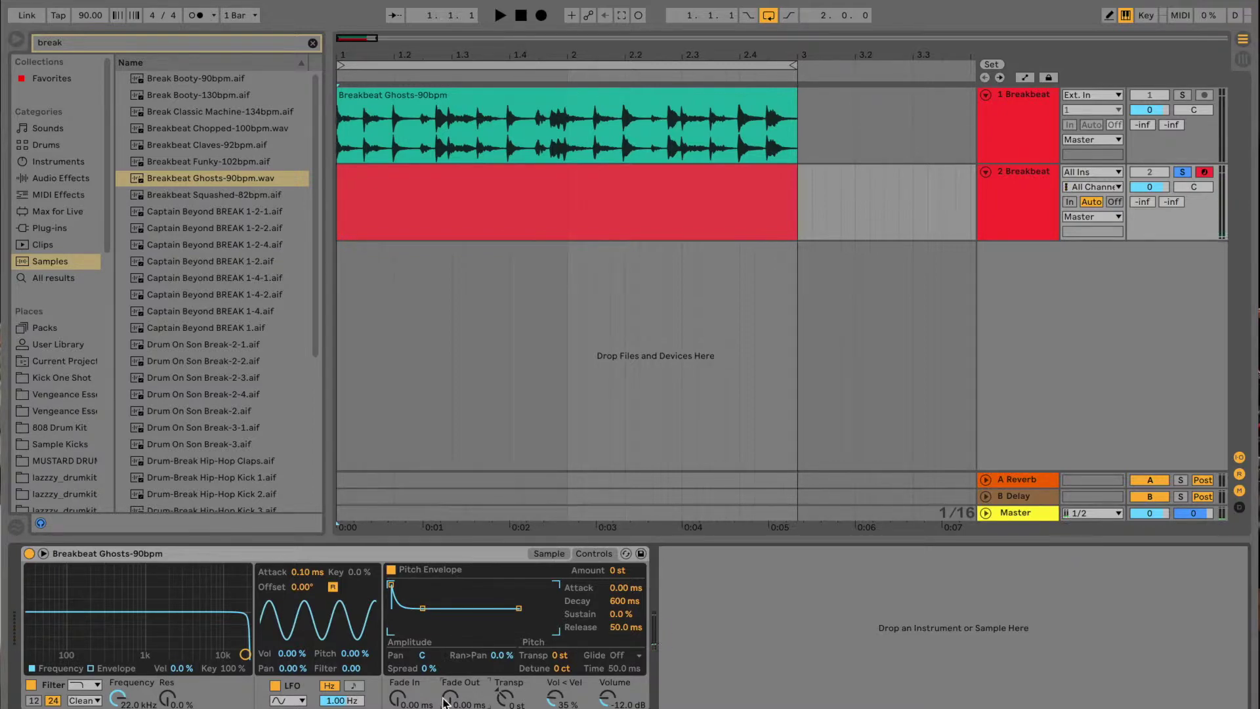
mouse_move(449, 700)
mouse_down()
mouse_move(449, 669)
mouse_move(449, 704)
mouse_up()
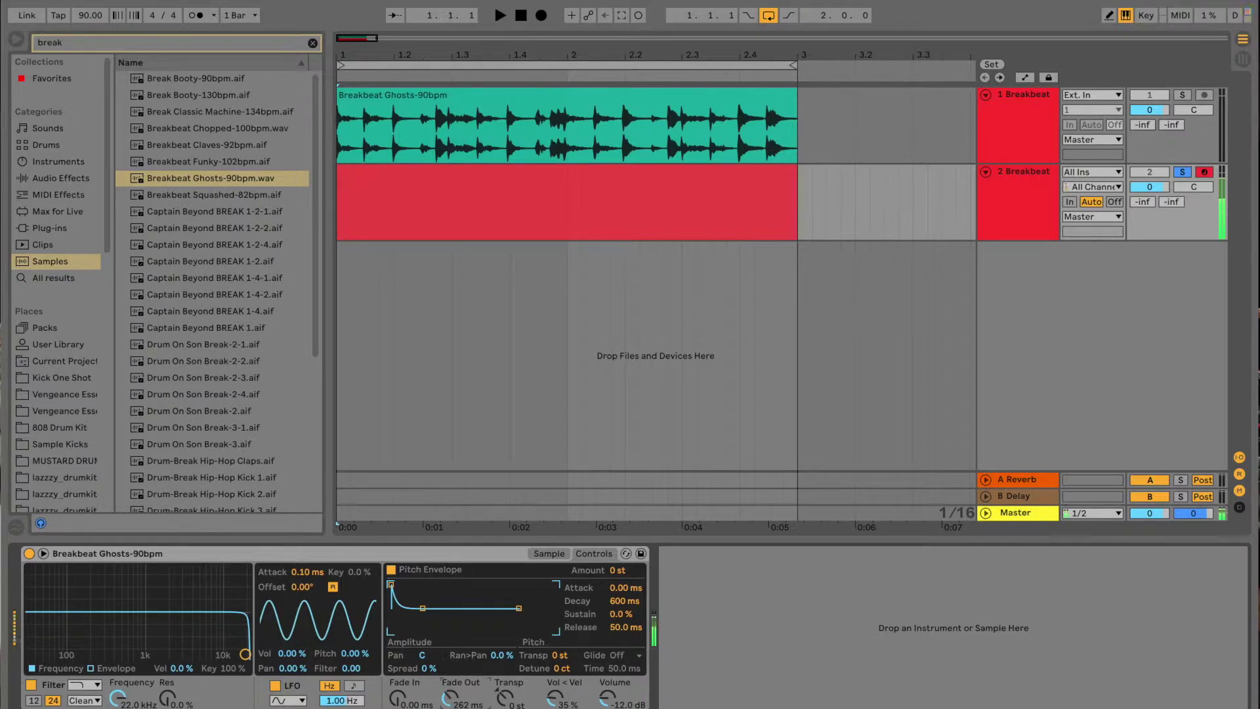
drag(449, 698, 449, 689)
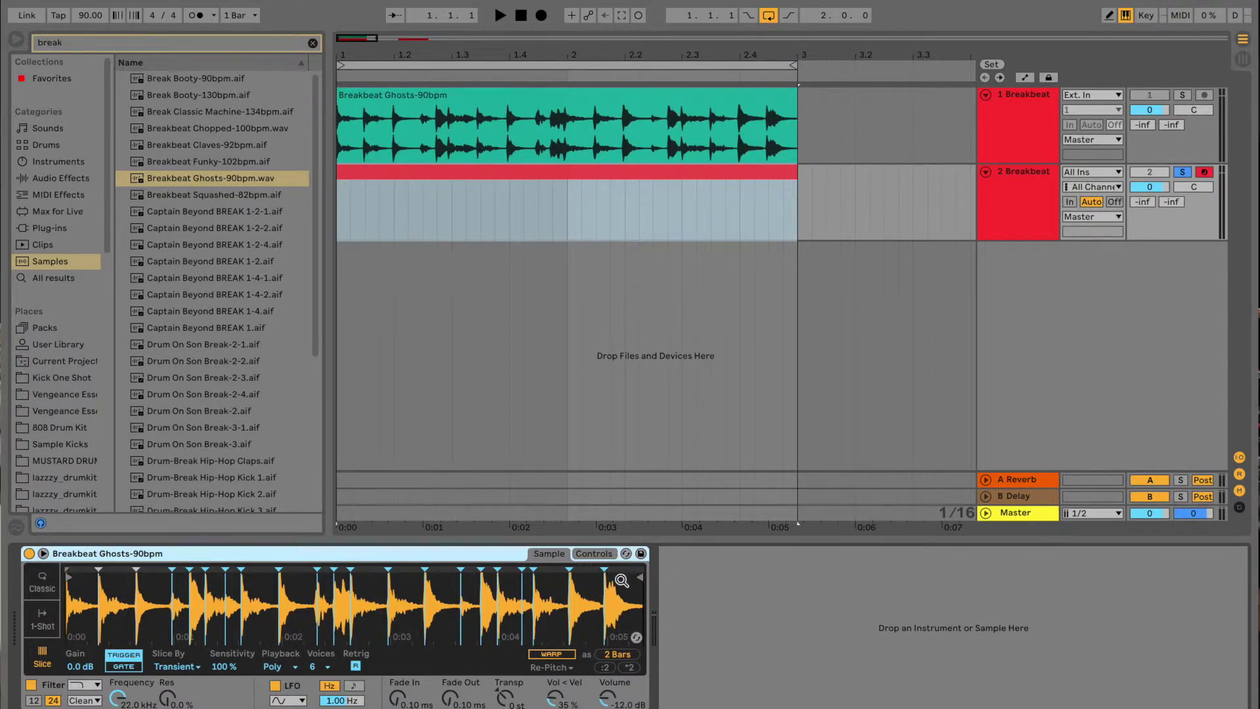
Raise the Simpler's Volume to 0 dB and audition the slices in sequence.
click(614, 694)
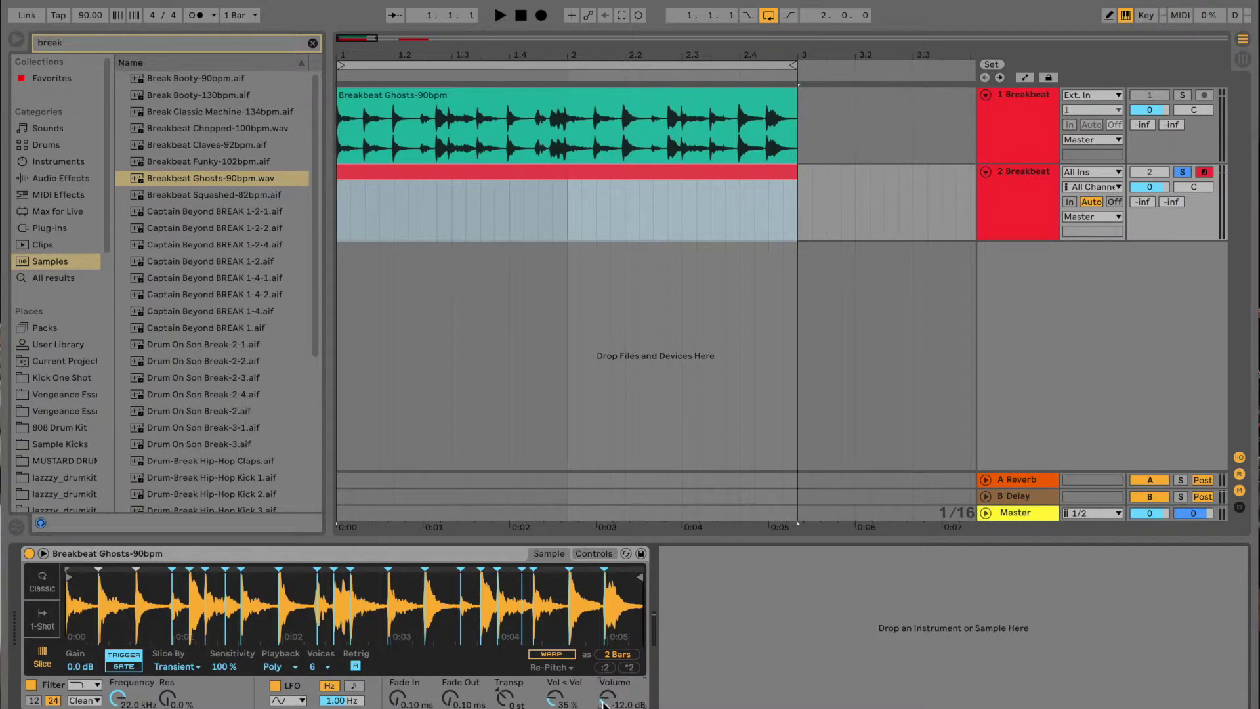
drag(607, 699, 607, 697)
key(a)
key(a)
key(w)
key(s)
key(d)
key(e)
key(e)
key(t)
In track 2's MIDI clip, add a sixteenth-long C1 note at the clip start and duplicate it three times.
double_click(437, 172)
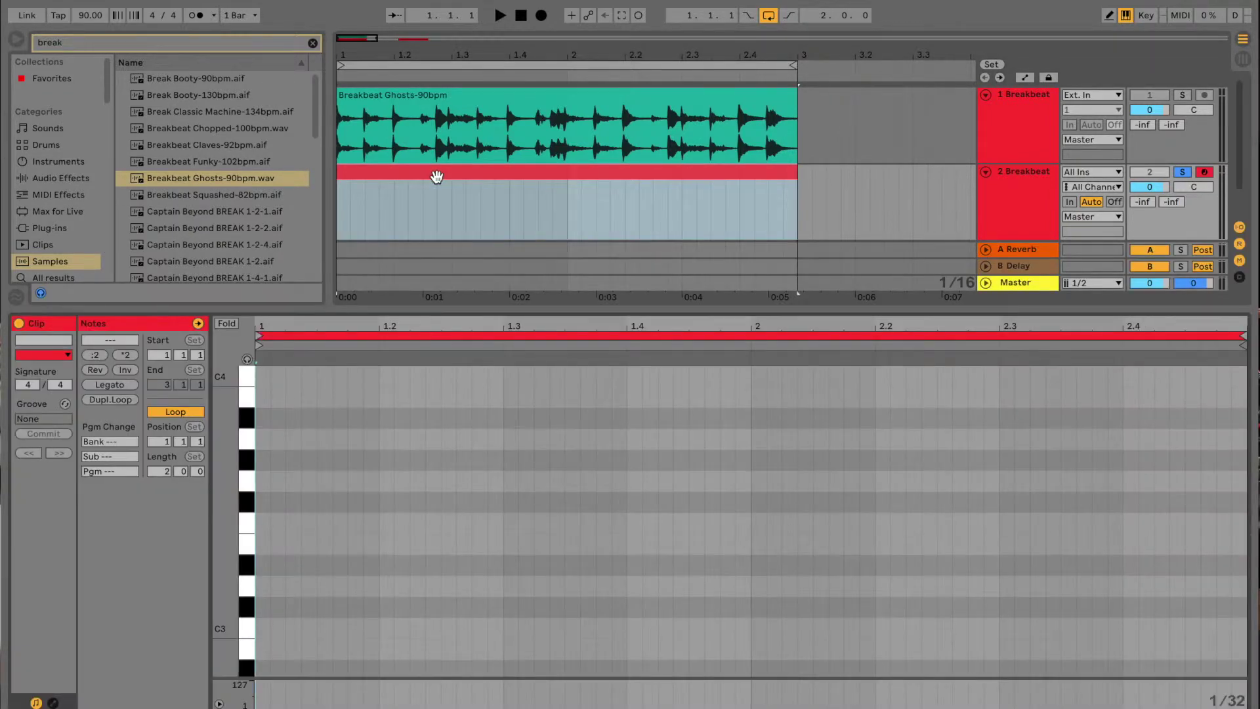
key(a)
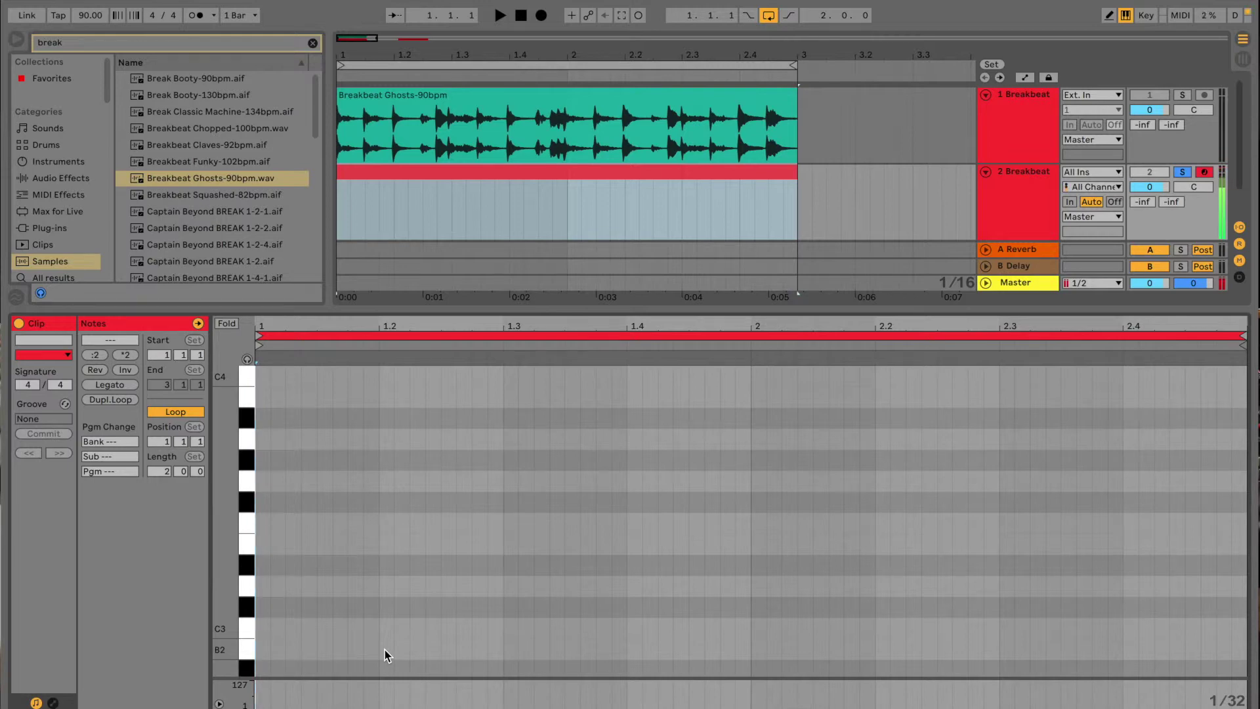
scroll(470, 608, down, 2)
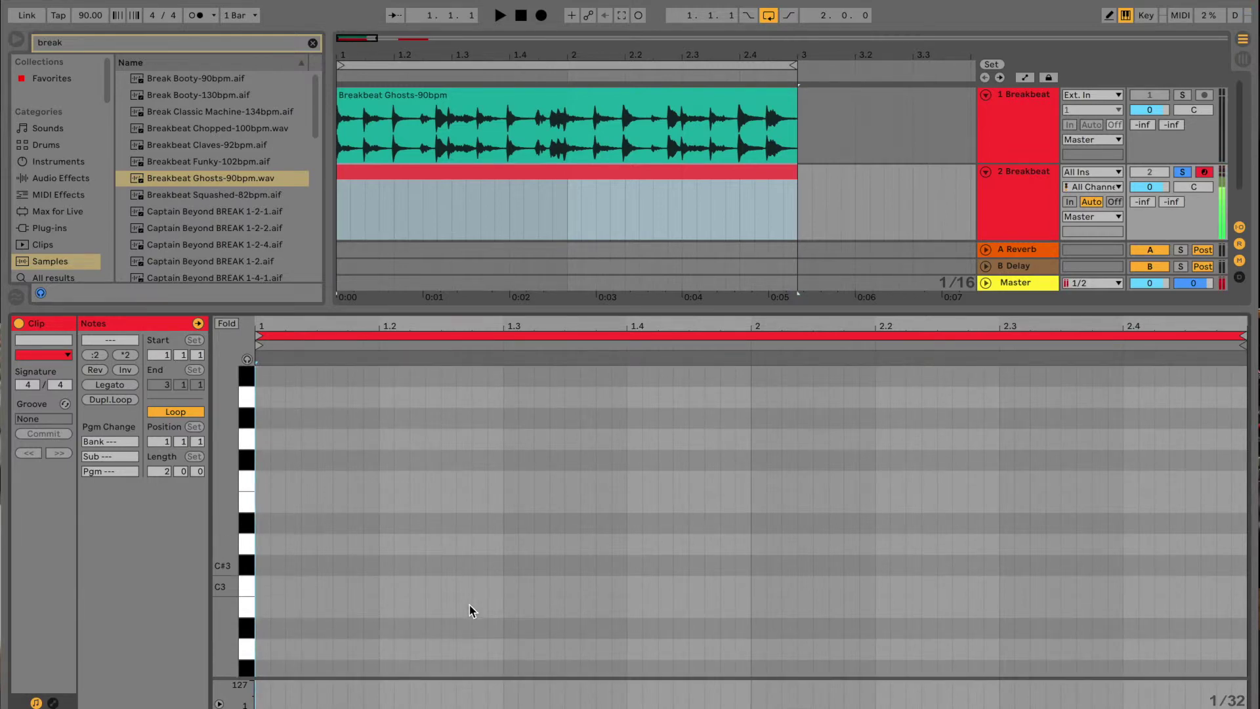
scroll(470, 611, down, 18)
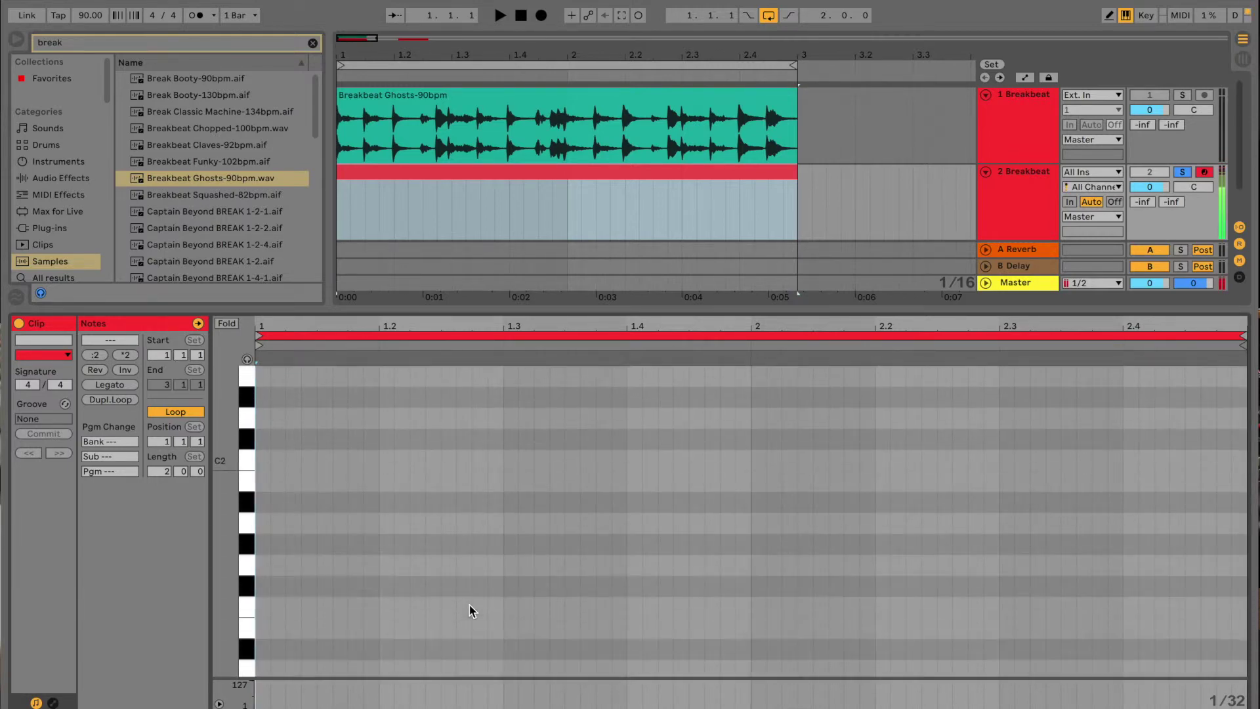
scroll(470, 610, down, 12)
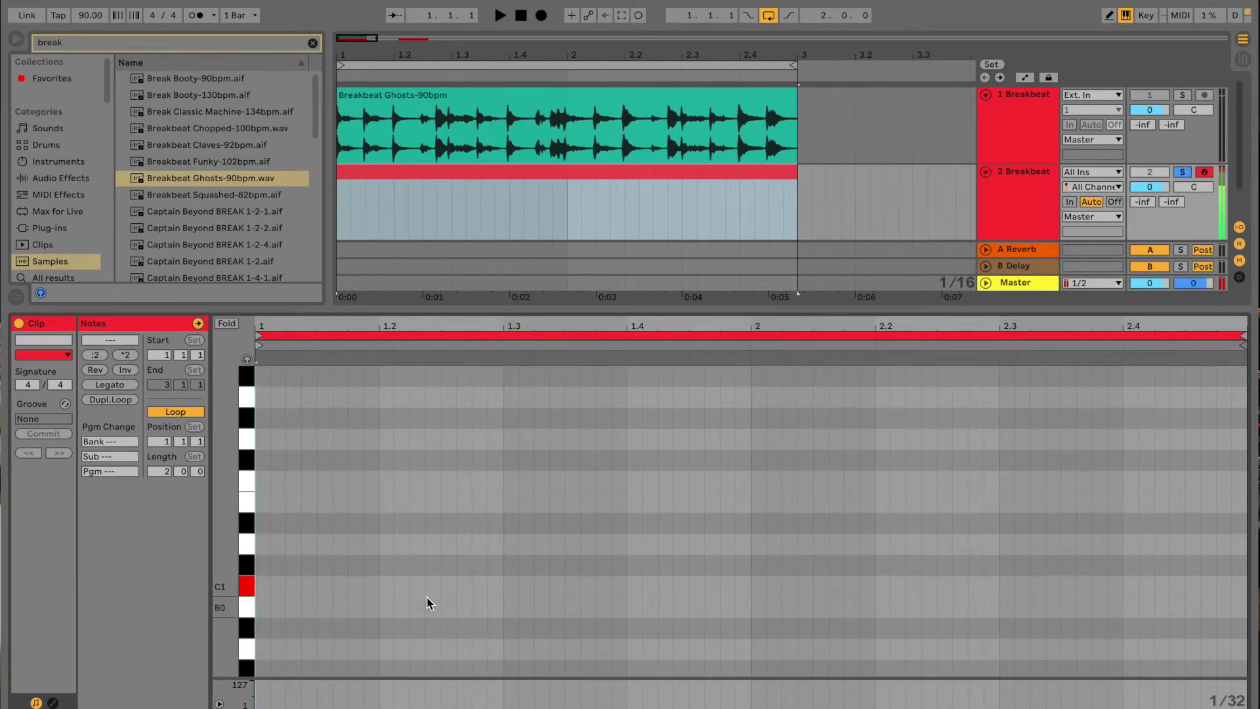
scroll(427, 603, up, 15)
drag(230, 551, 224, 639)
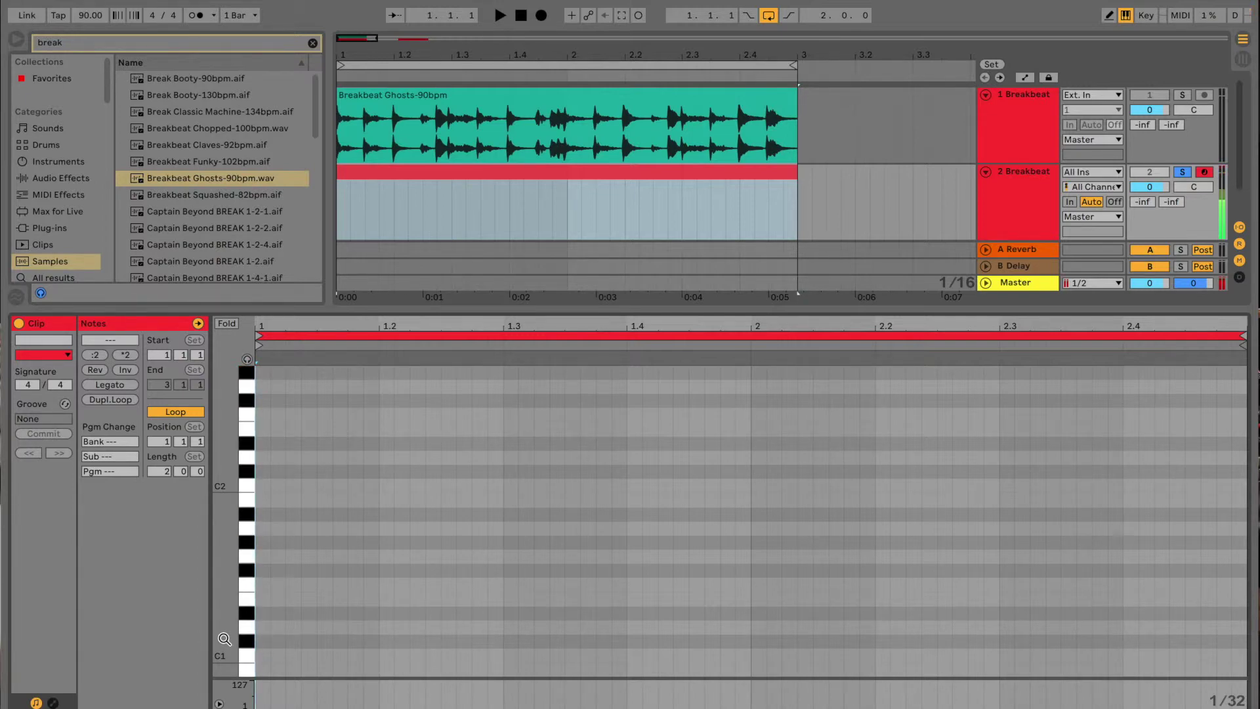
double_click(263, 656)
drag(265, 659, 282, 657)
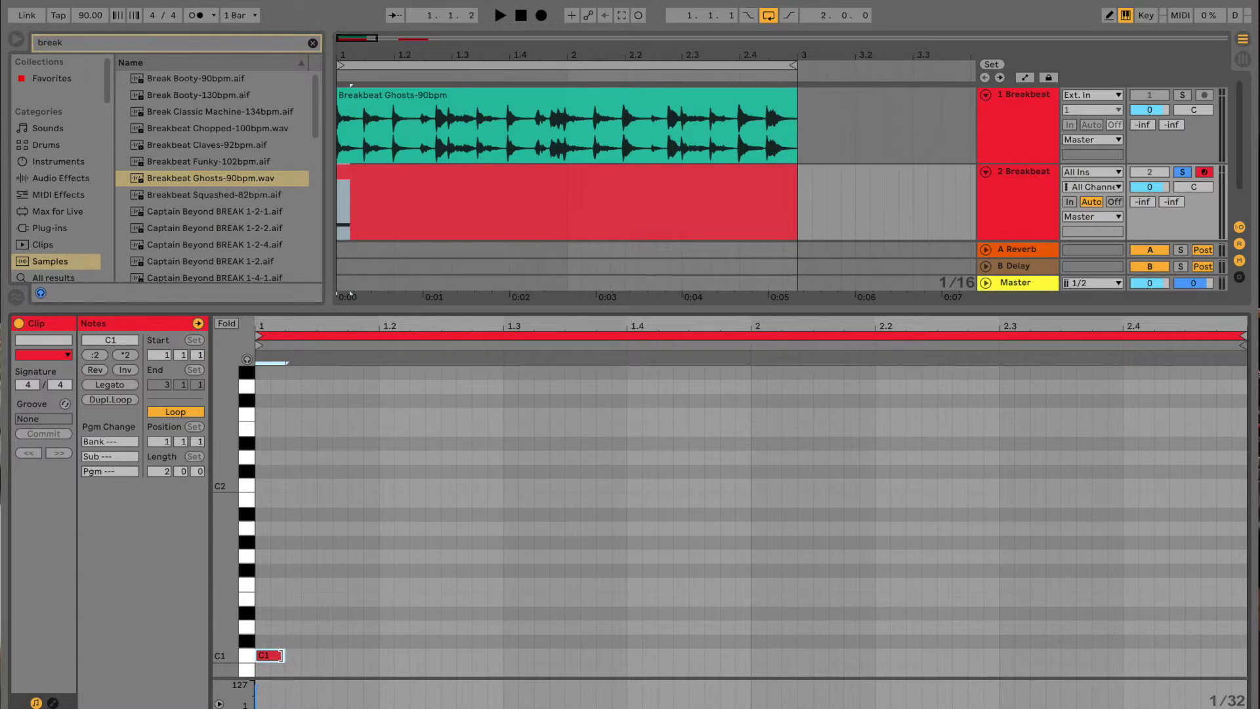
key(ctrl+d)
key(ctrl+d)
key(ctrl+d)
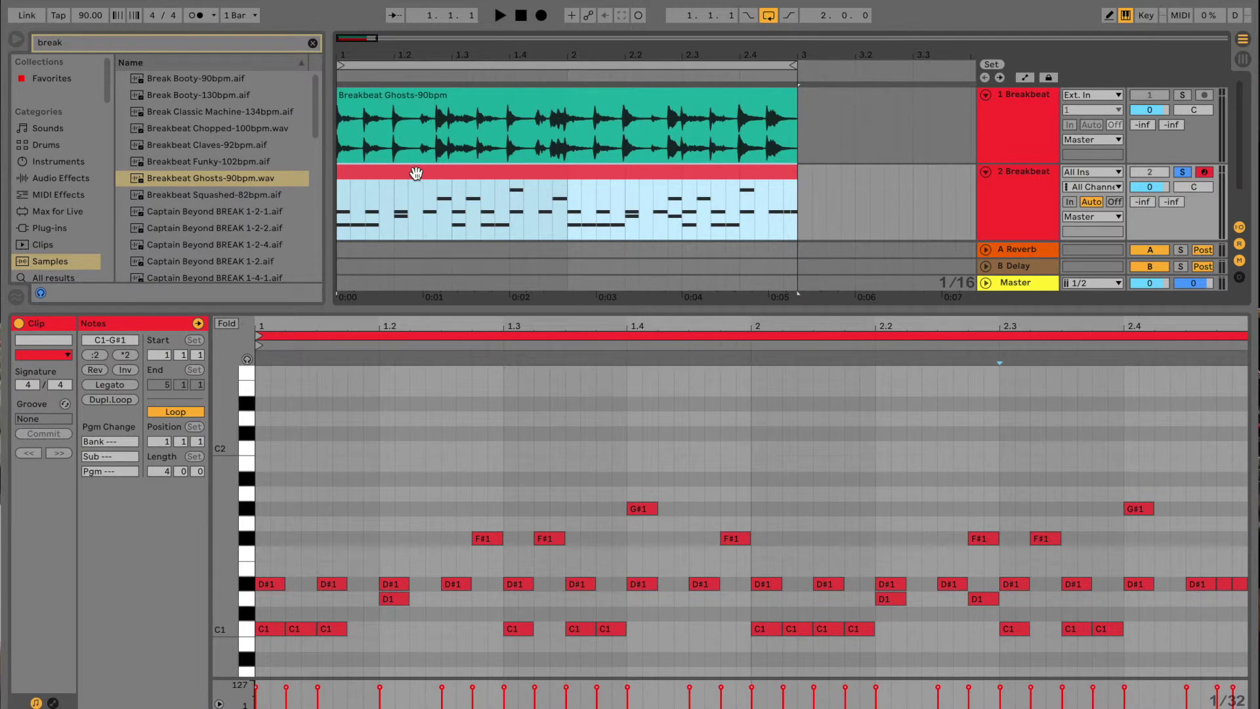
Play back the C1 to G#1 pattern in track 2's MIDI clip and return to the Simpler device view.
key(space)
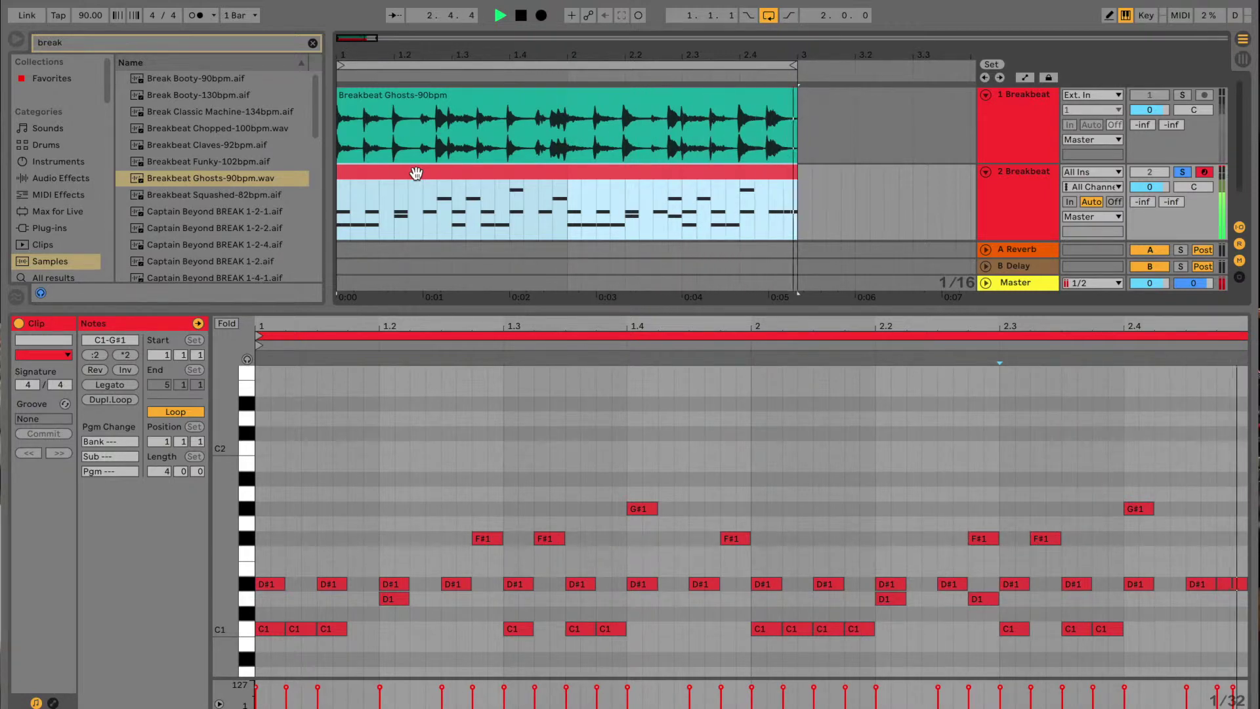
key(space)
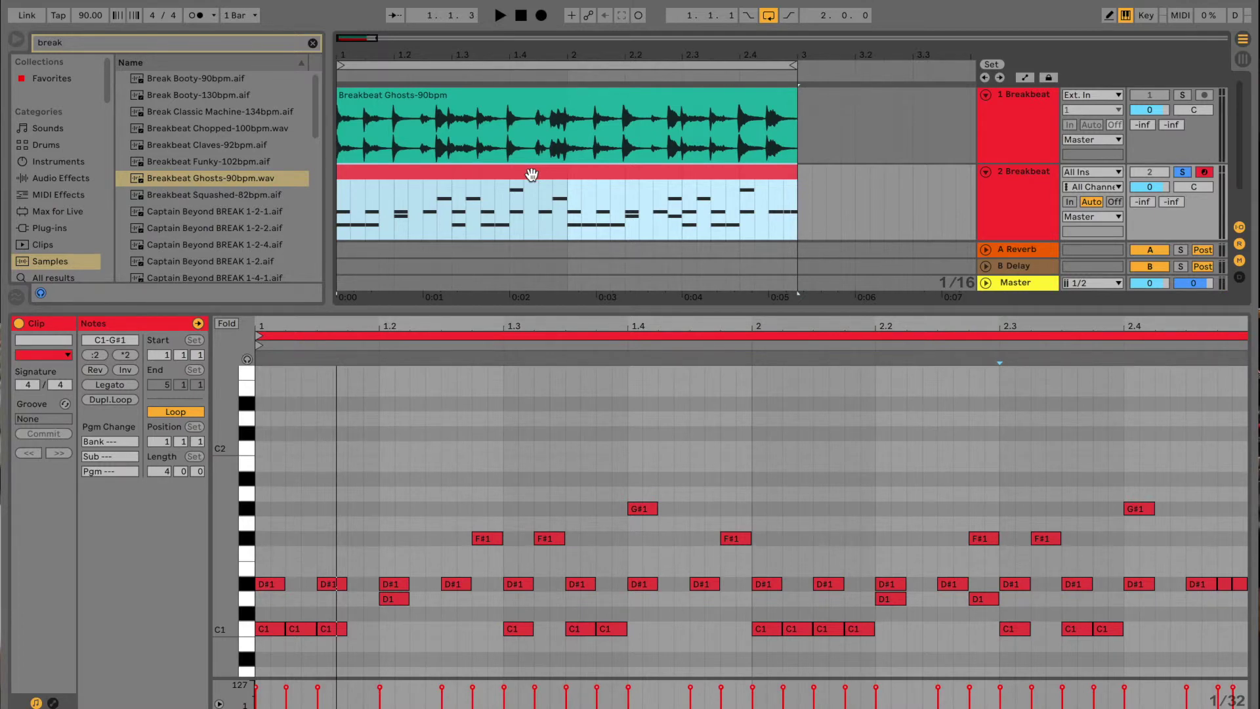
key(shift+Tab)
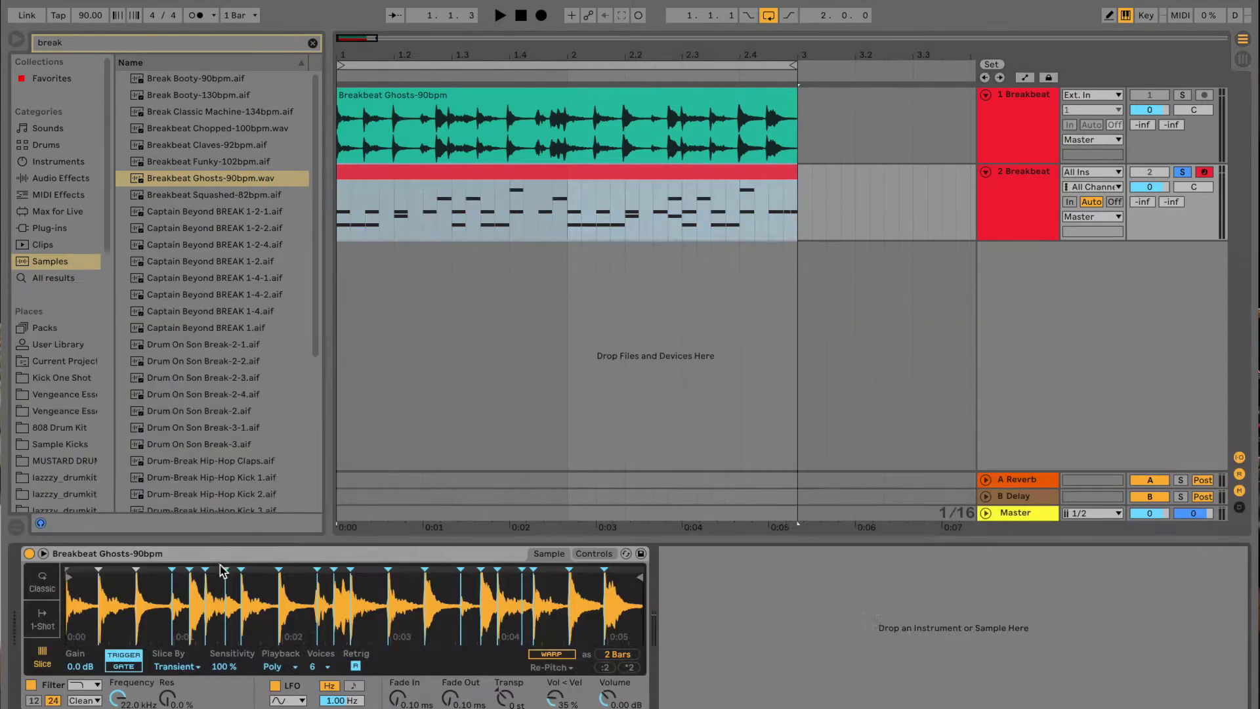
In the enlarged sample display, delete the slice marker just before 0:01 and add it back at the same spot.
click(43, 554)
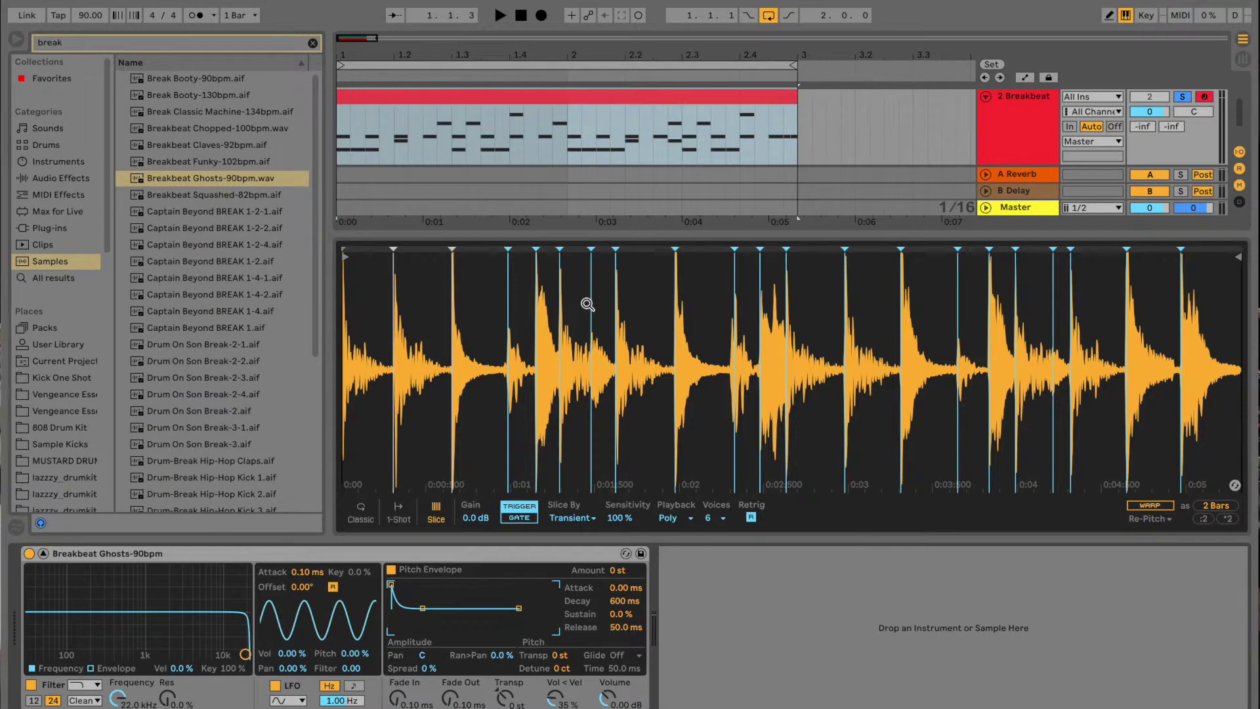
double_click(508, 275)
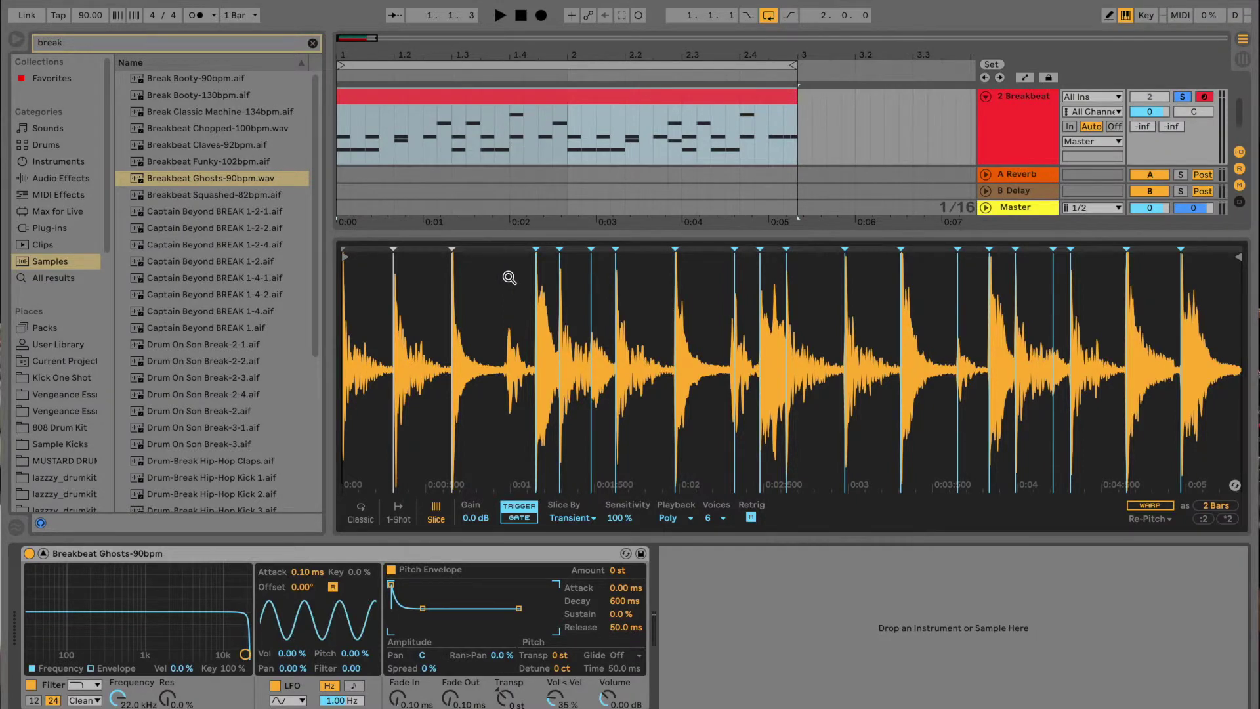
double_click(508, 276)
Move the re-added slice marker slightly earlier, onto the onset of the quiet hit just before 0:01.
mouse_move(508, 276)
mouse_down()
mouse_move(453, 275)
mouse_move(503, 273)
mouse_up()
mouse_move(481, 320)
mouse_down()
mouse_move(480, 388)
mouse_move(480, 343)
mouse_move(480, 368)
mouse_up()
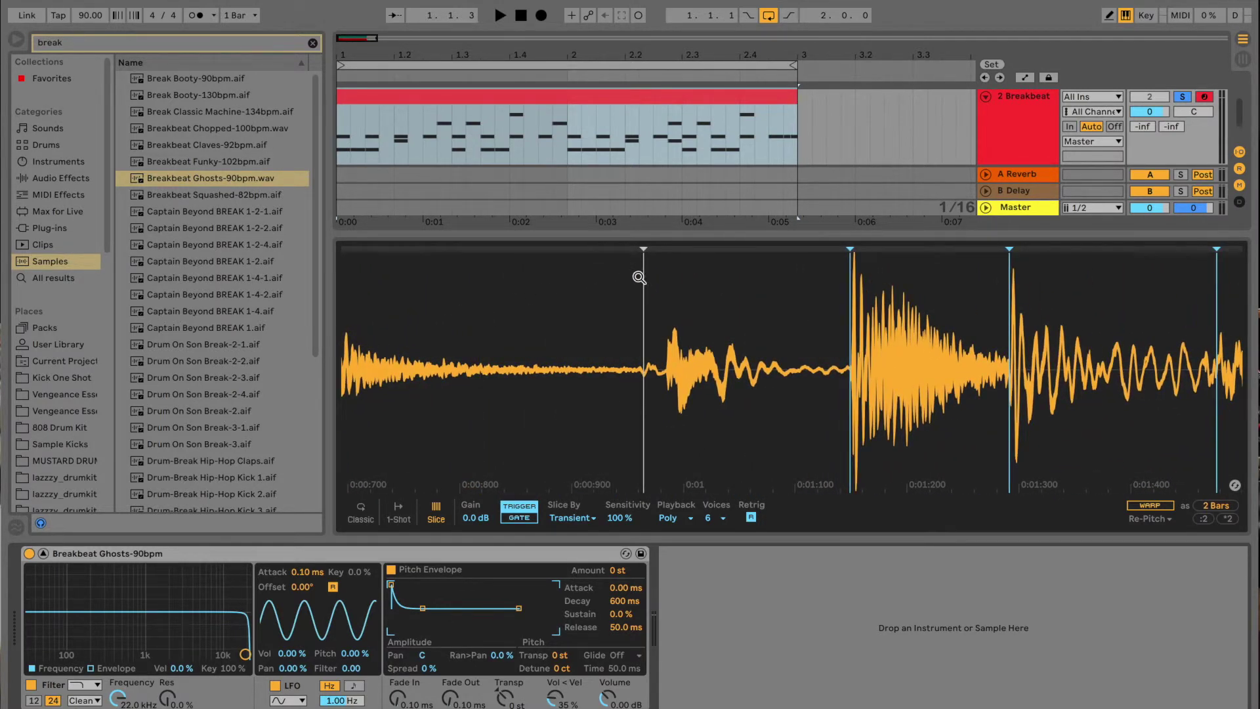
mouse_move(643, 276)
mouse_down()
mouse_move(658, 275)
mouse_move(637, 275)
mouse_up()
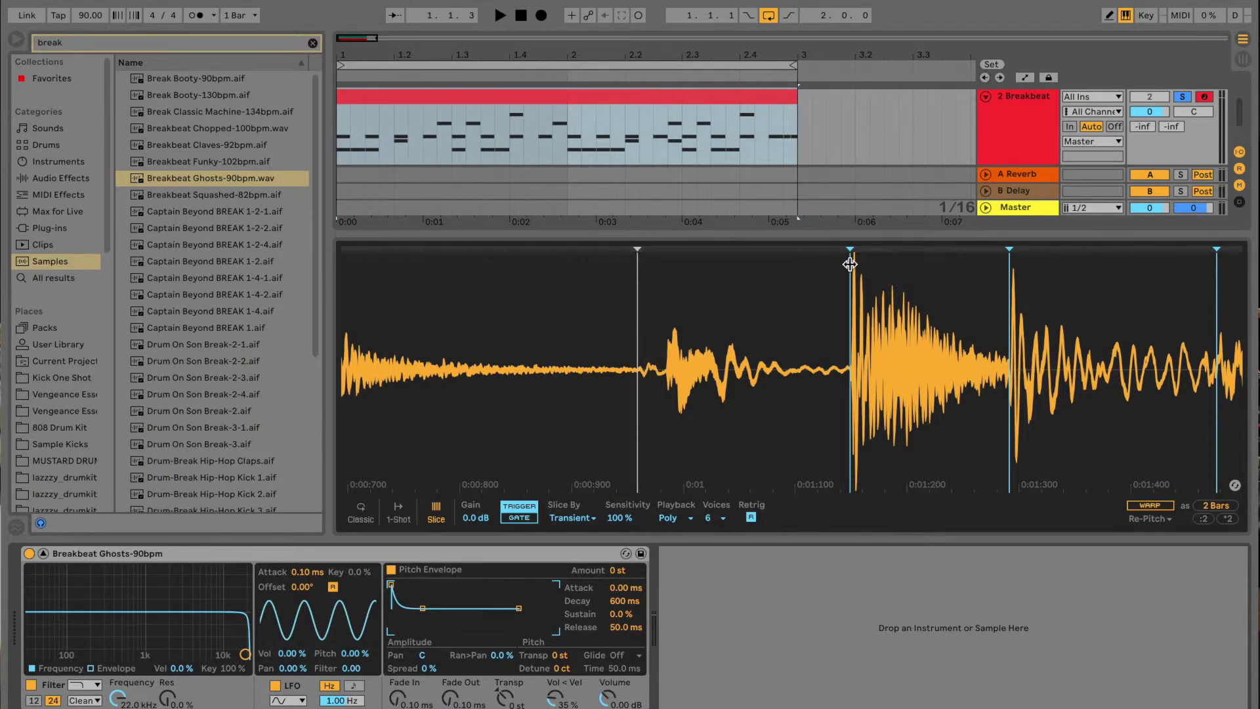
scroll(795, 302, down, 6)
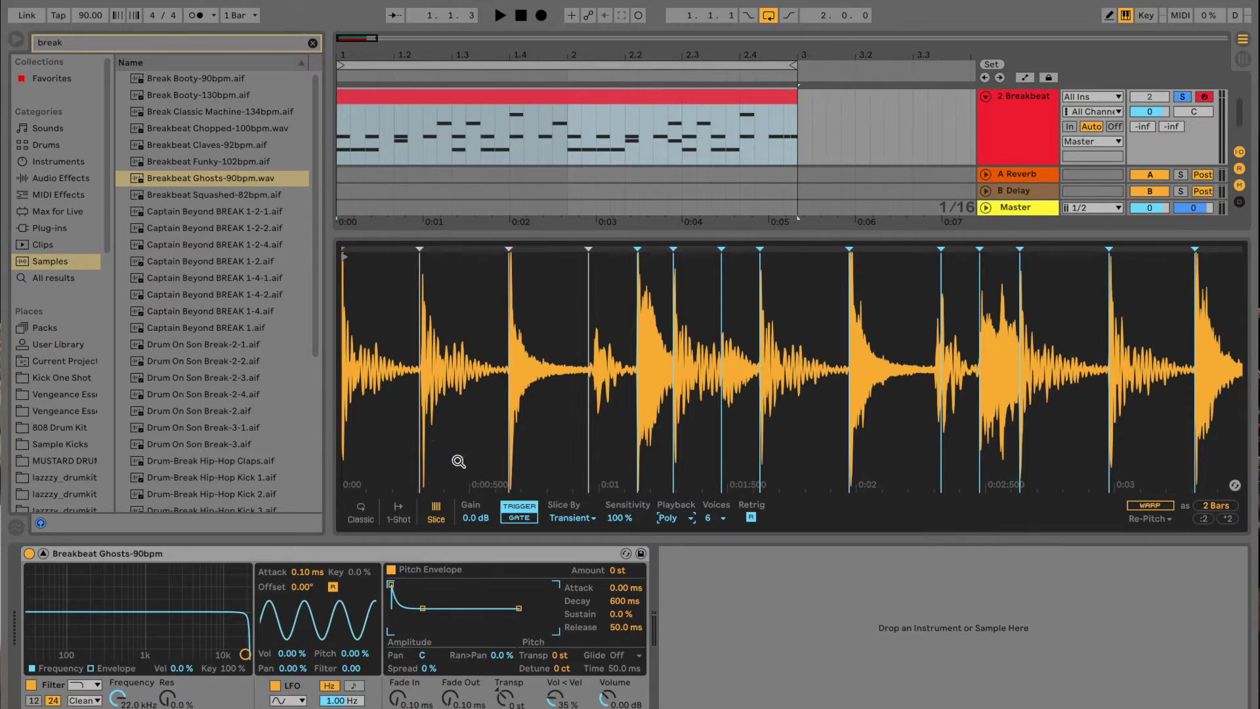
Compare Trigger and Gate playback while auditioning slices, and leave the Simpler set to Gate.
click(527, 519)
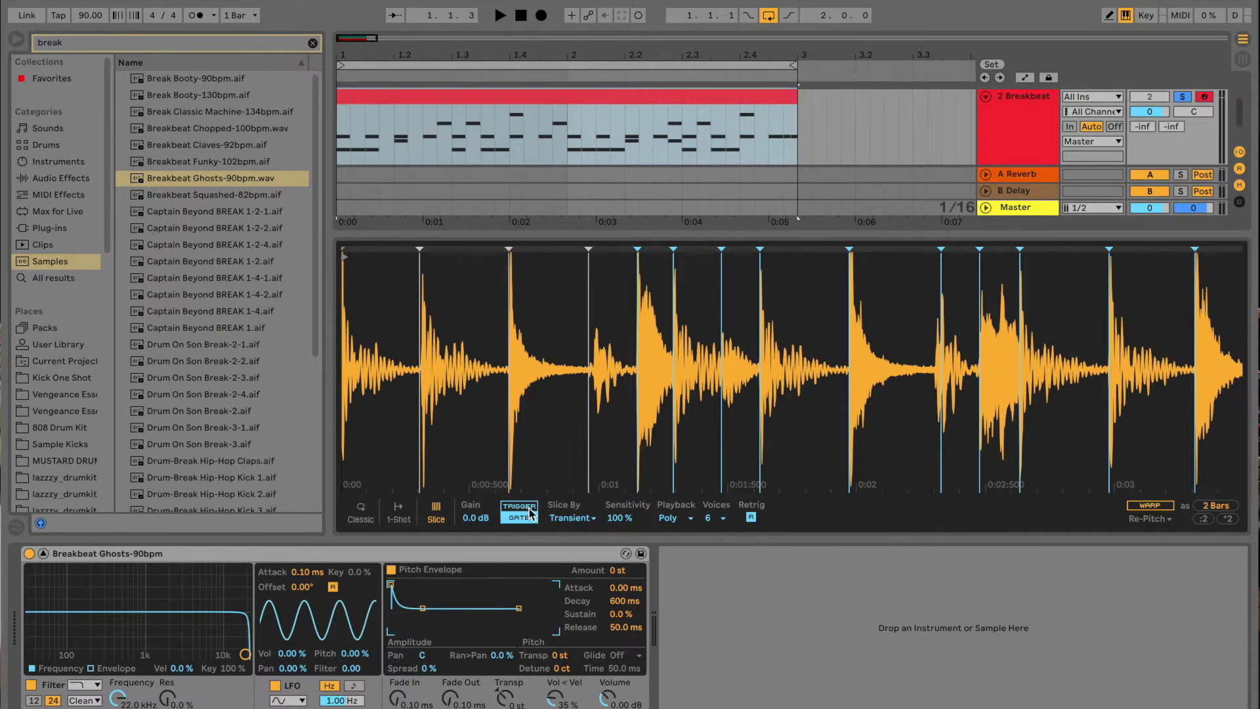
click(529, 508)
click(529, 518)
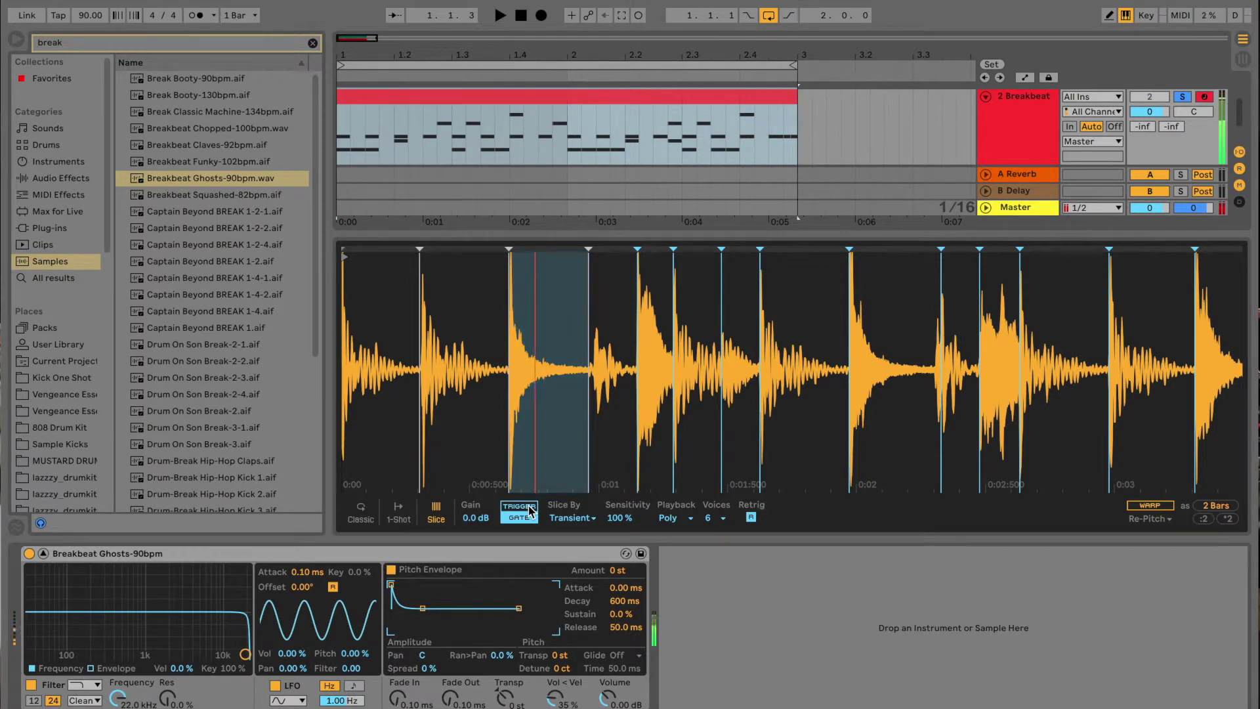
click(530, 510)
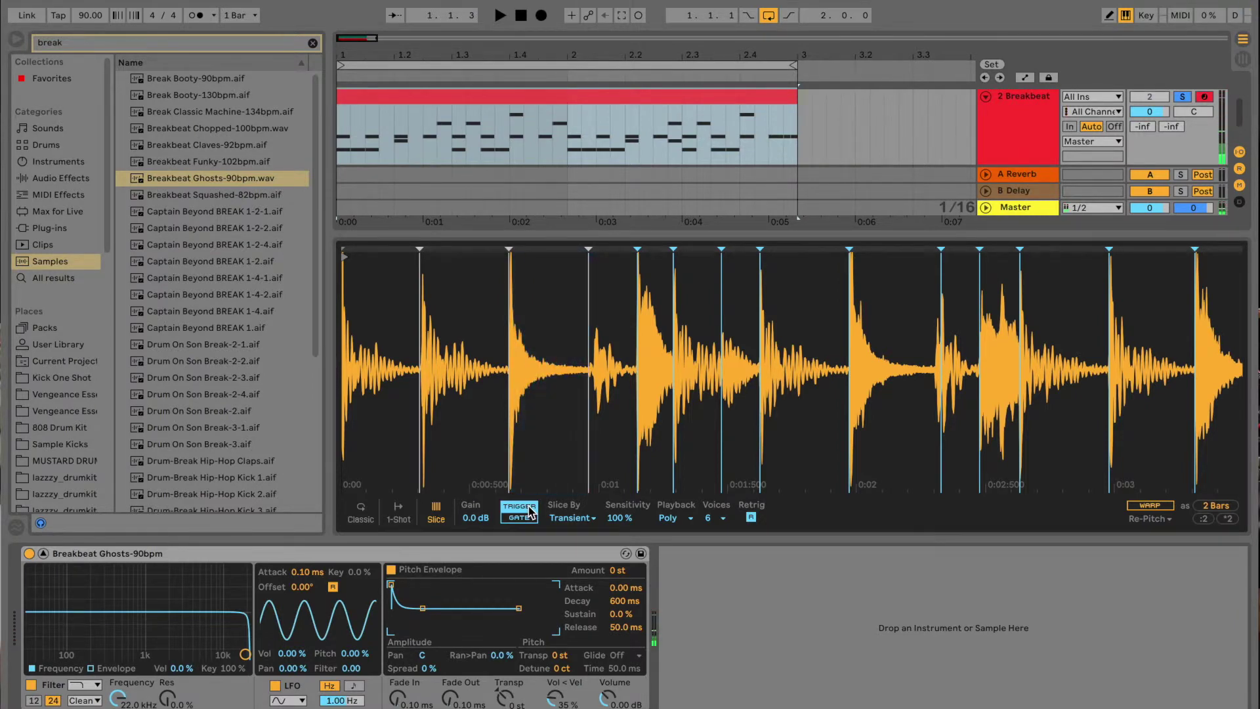
click(527, 518)
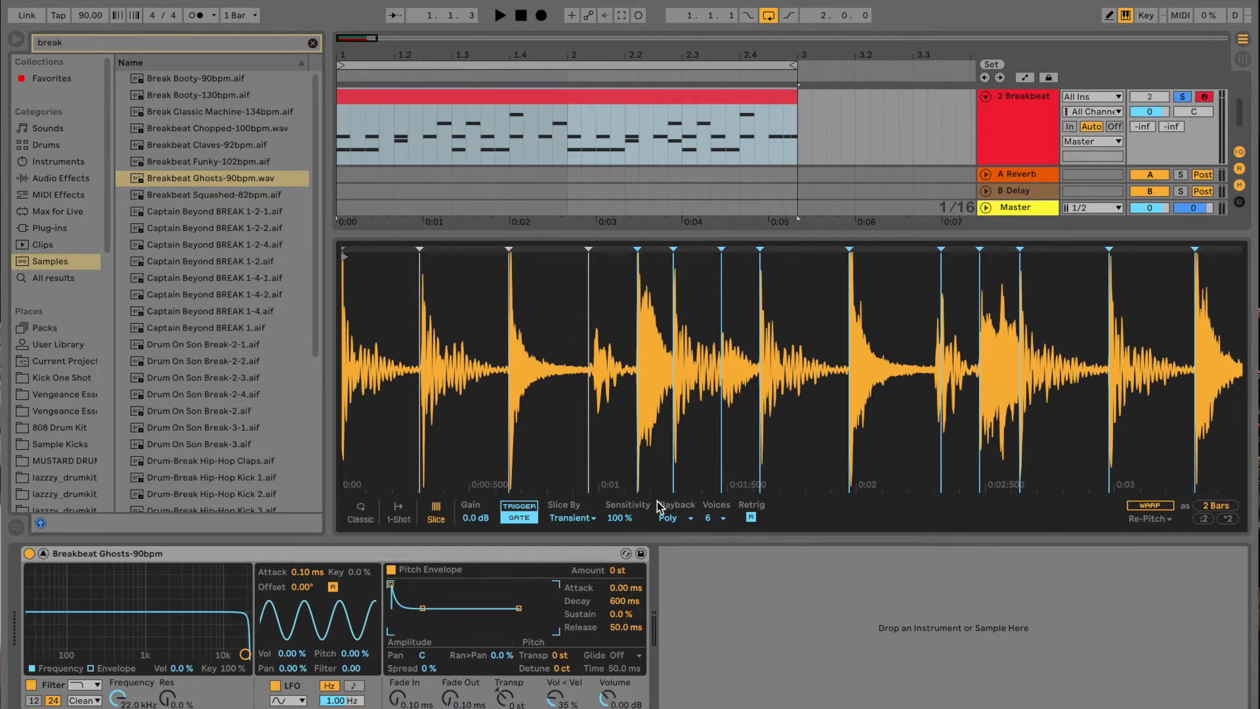
Set the Simpler's slice playback to Mono and play back the C1 to G#1 pattern in track 2's MIDI clip.
click(693, 520)
click(683, 530)
double_click(737, 95)
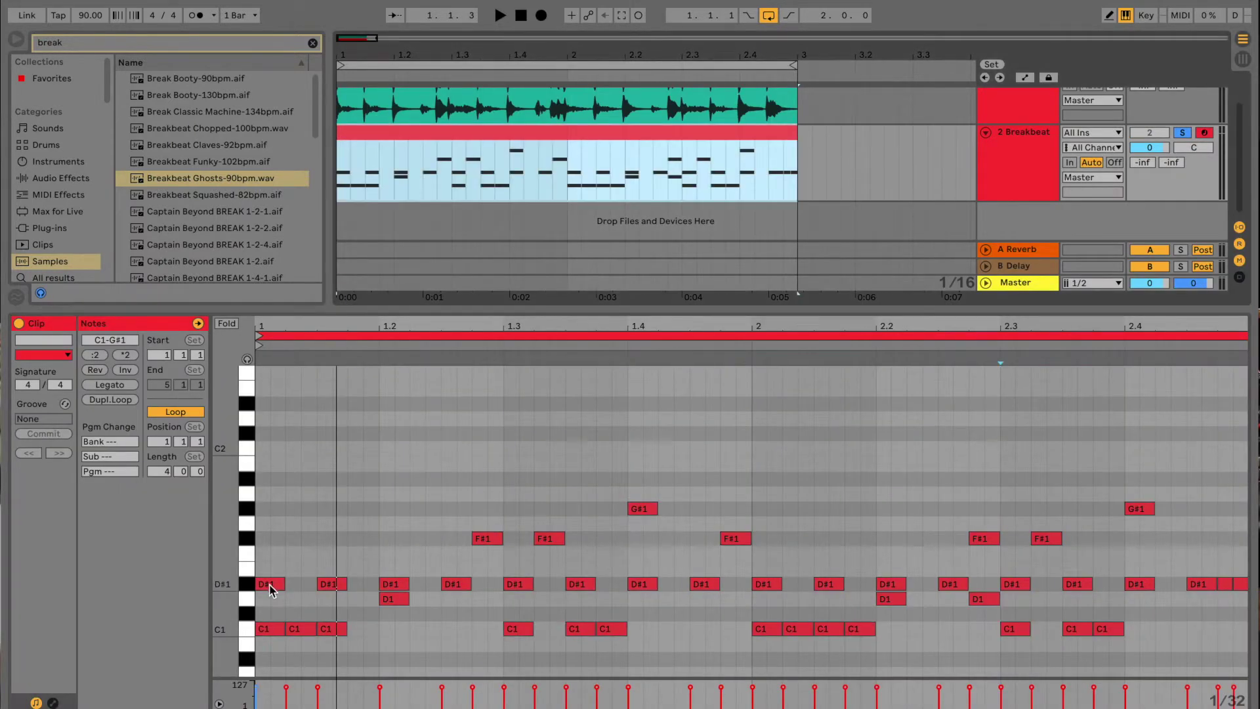
click(269, 585)
click(269, 628)
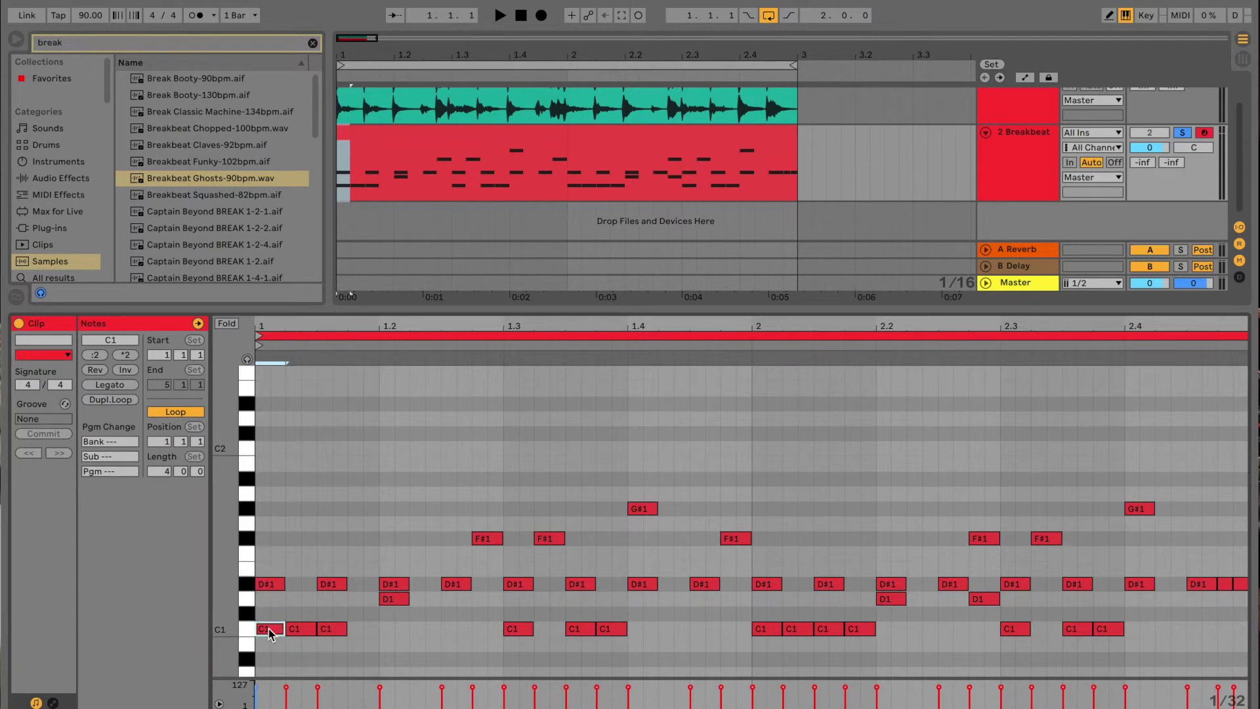
click(260, 538)
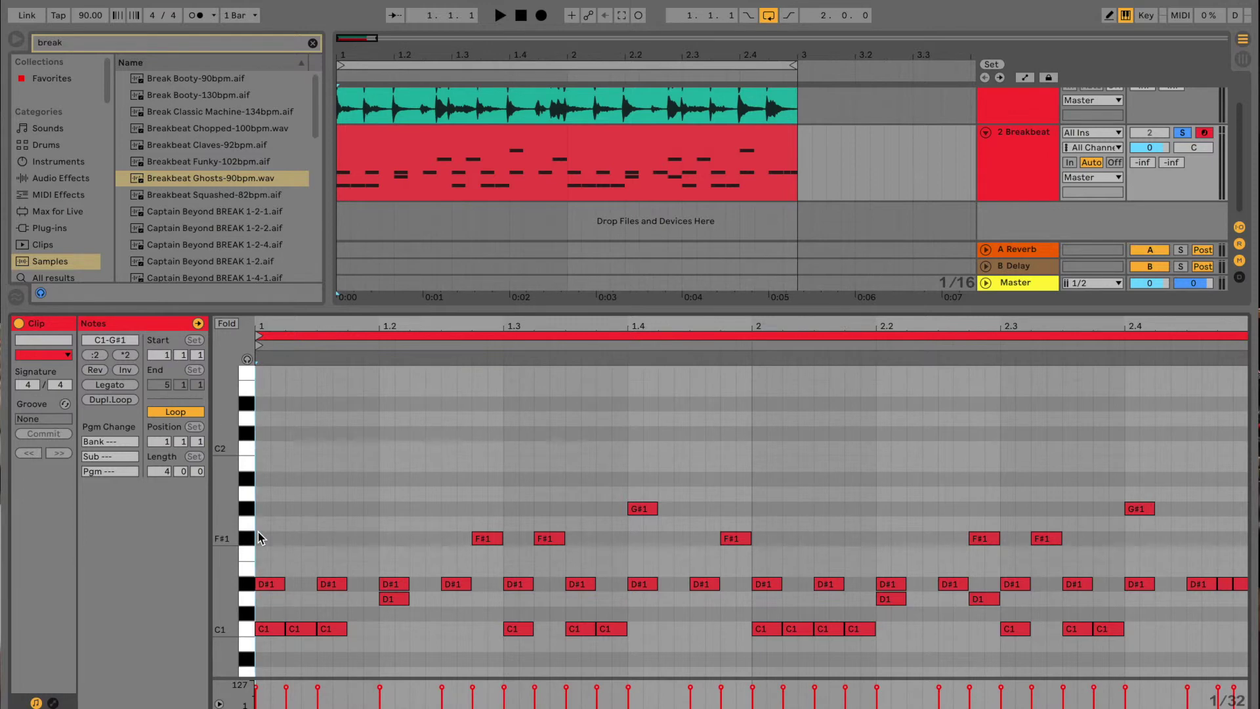
key(space)
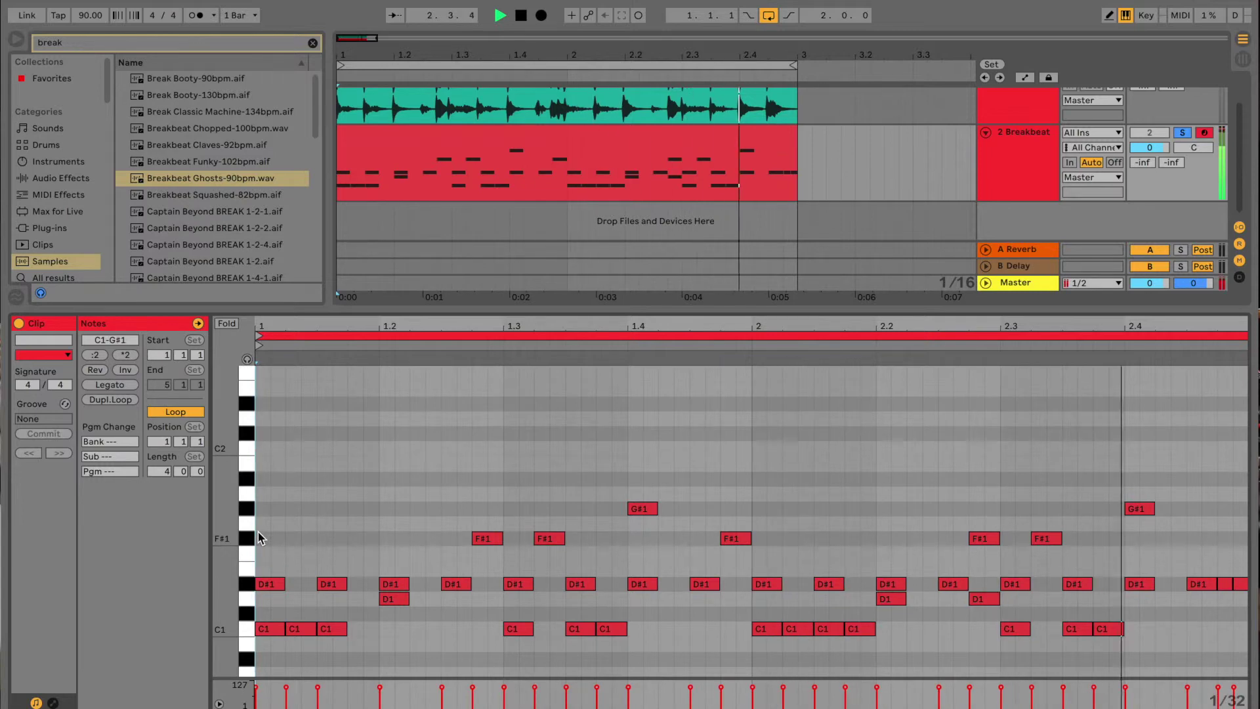
key(space)
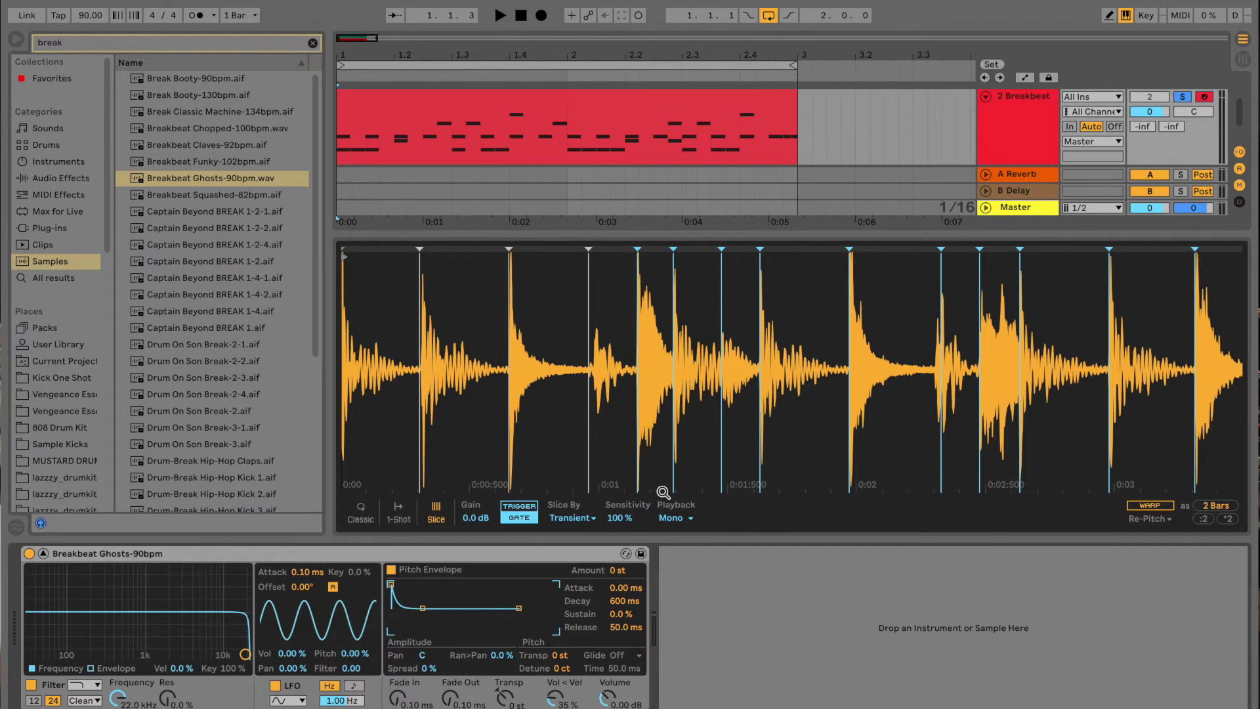
Switch the slice playback to Poly and play back track 2's MIDI pattern for comparison.
click(688, 518)
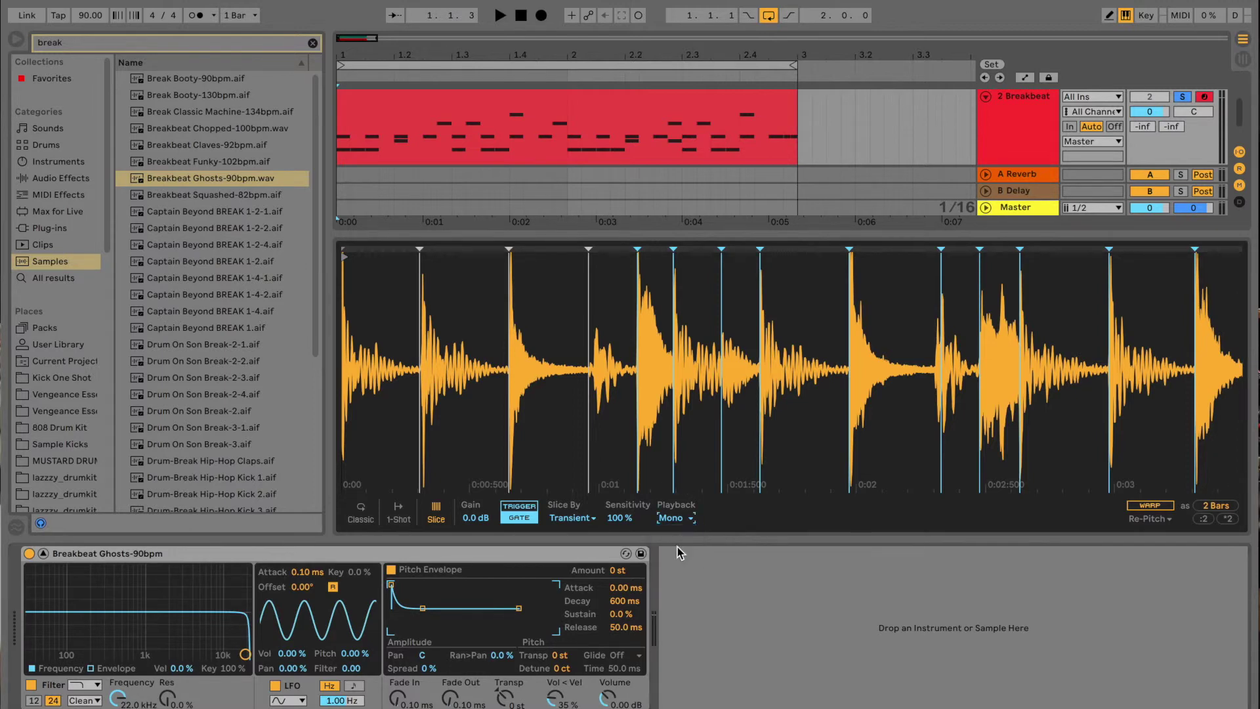
double_click(536, 102)
key(space)
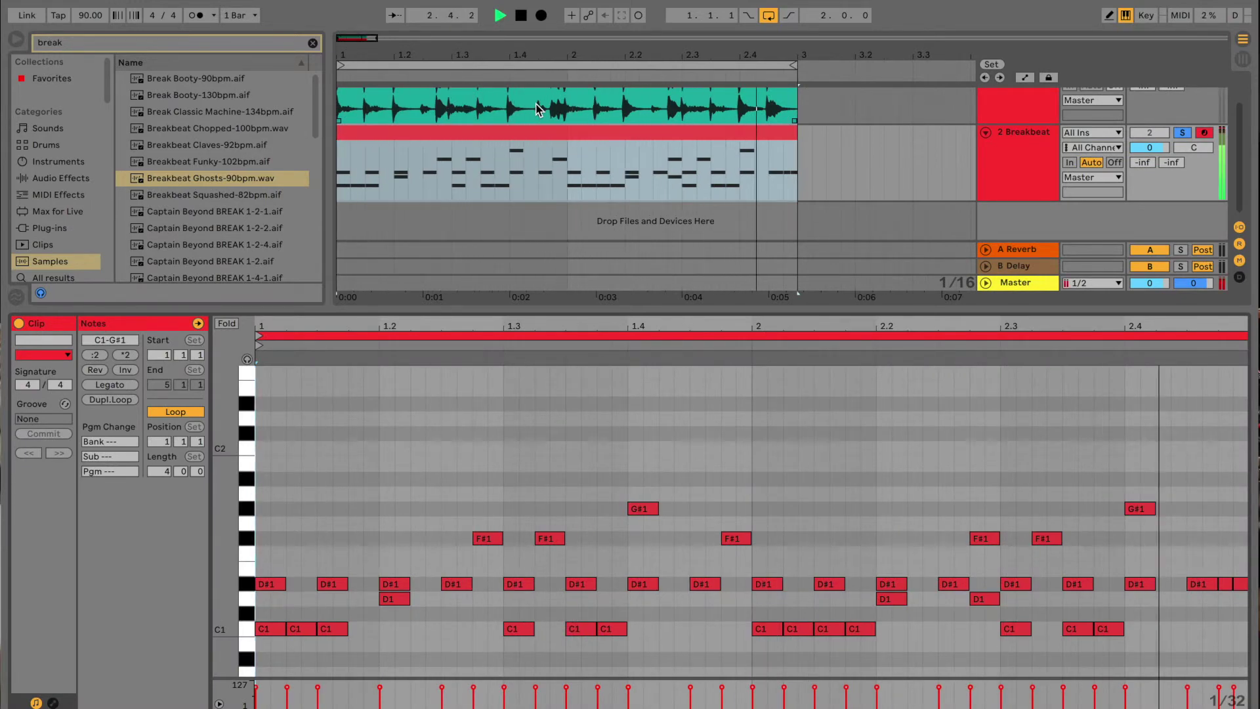
key(space)
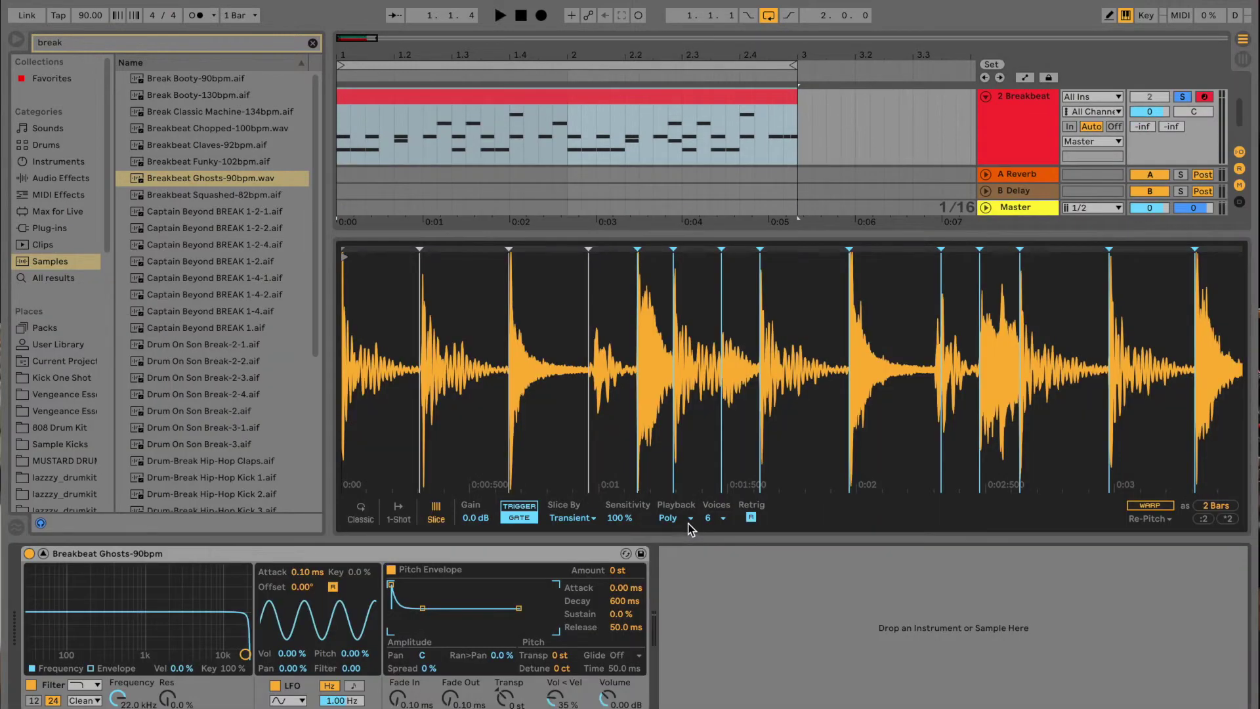
Set the slice playback to Thru and highlight a block in the second bar of track 2's MIDI clip.
click(674, 518)
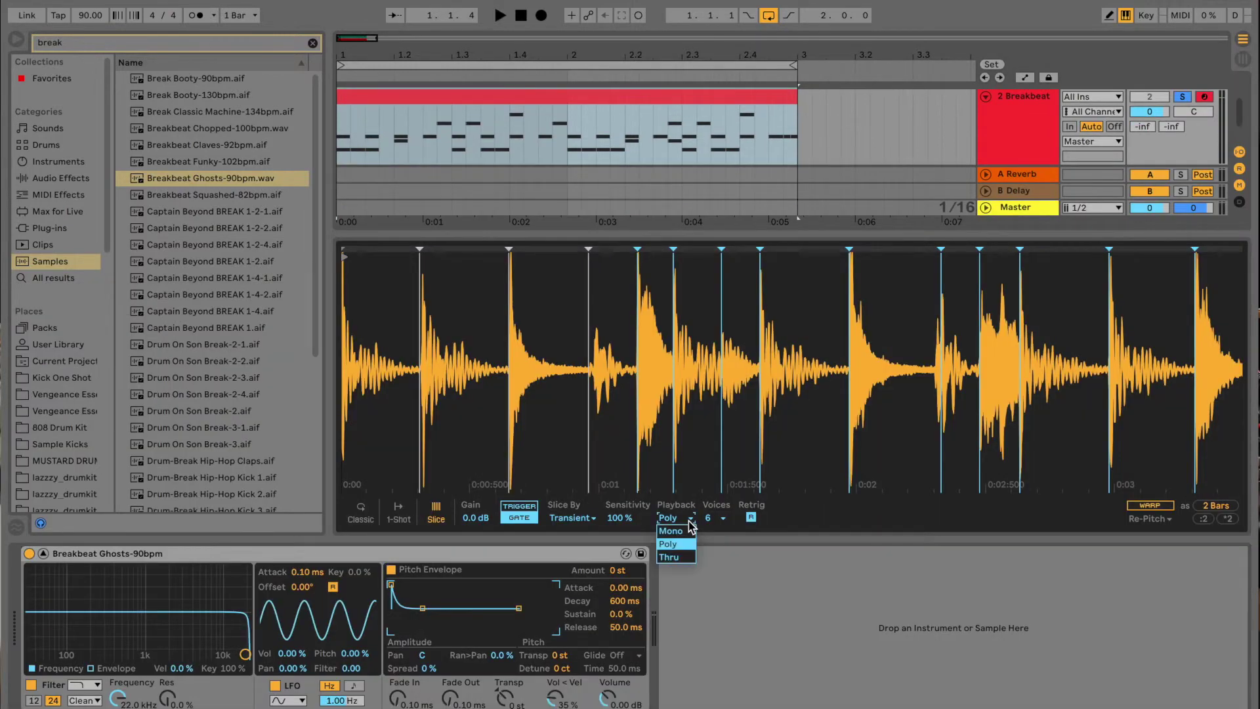
click(678, 558)
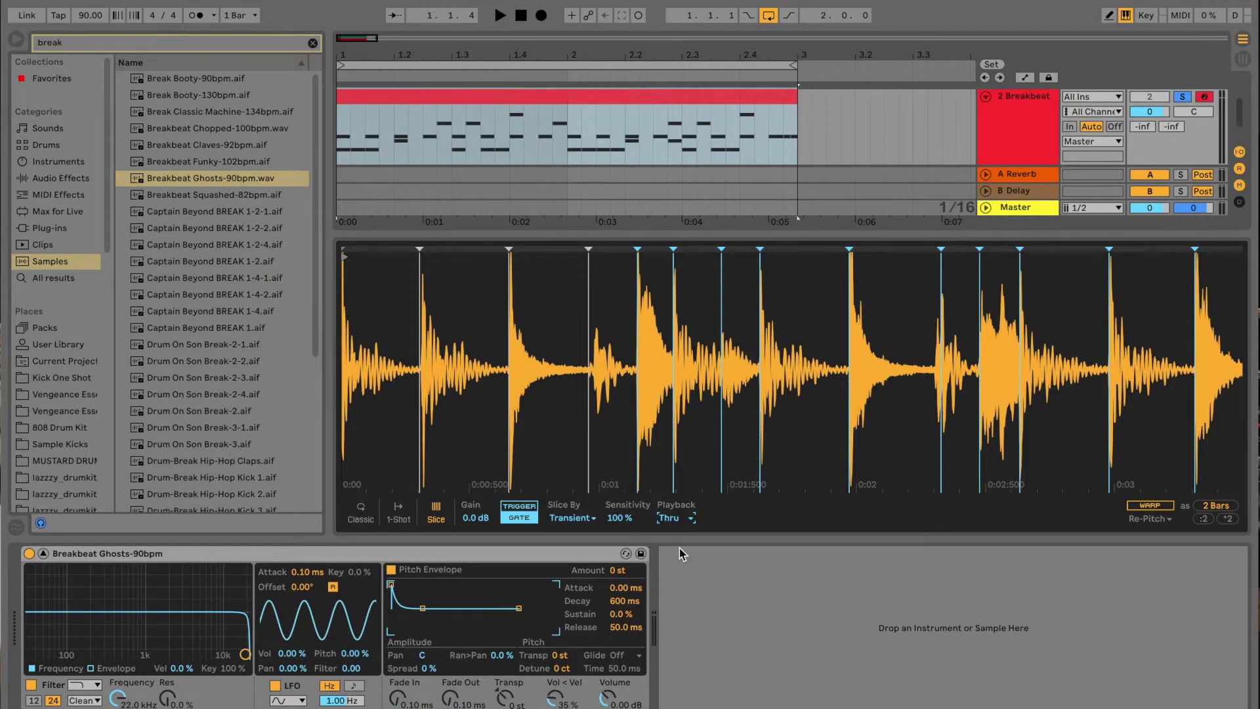
double_click(686, 101)
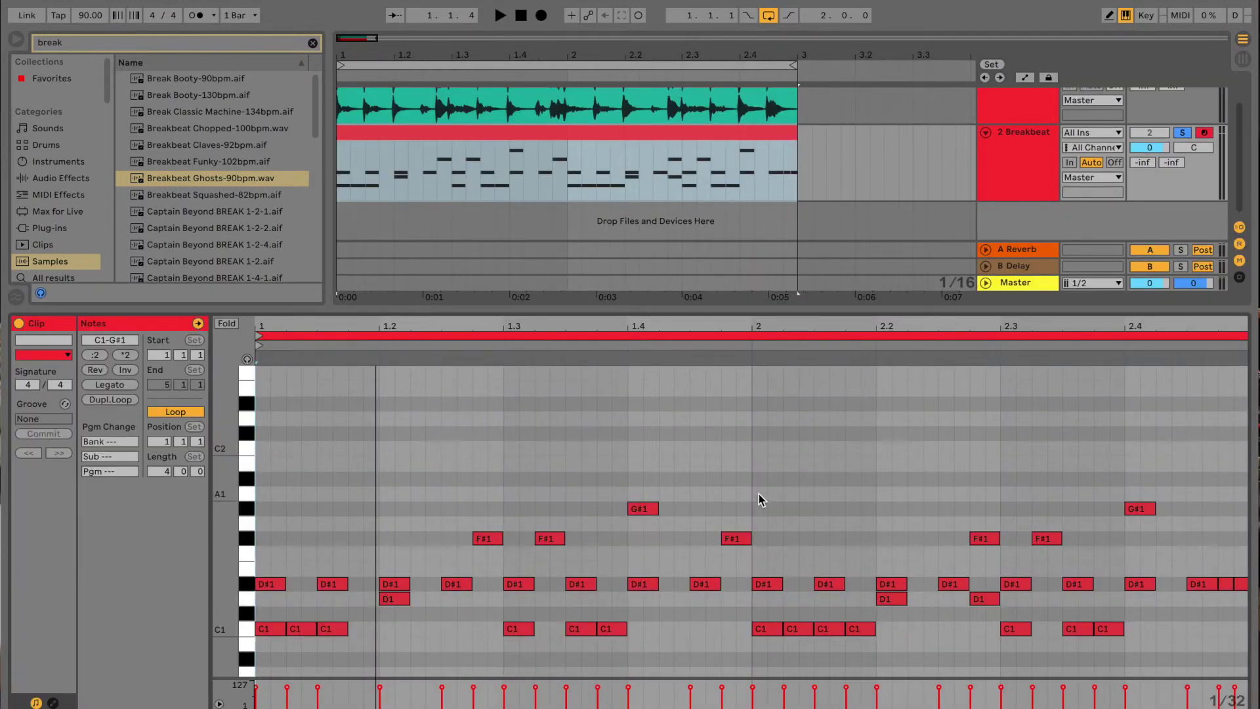
drag(756, 490, 993, 655)
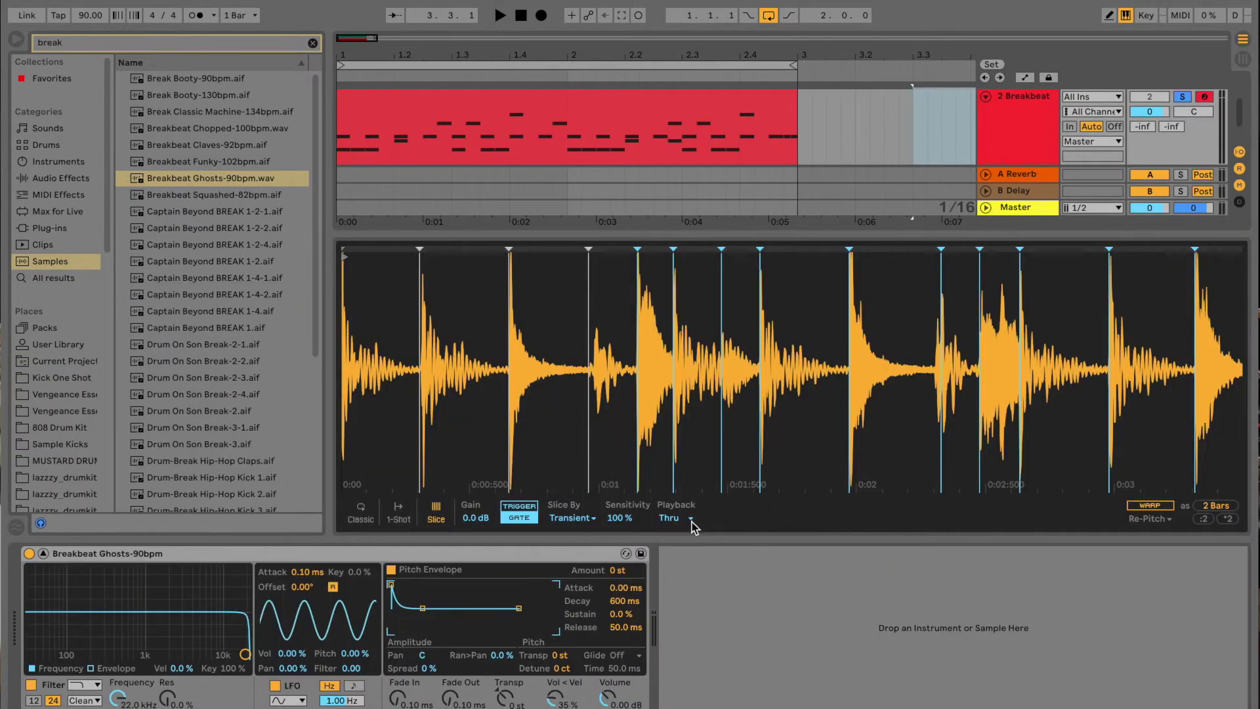
click(691, 519)
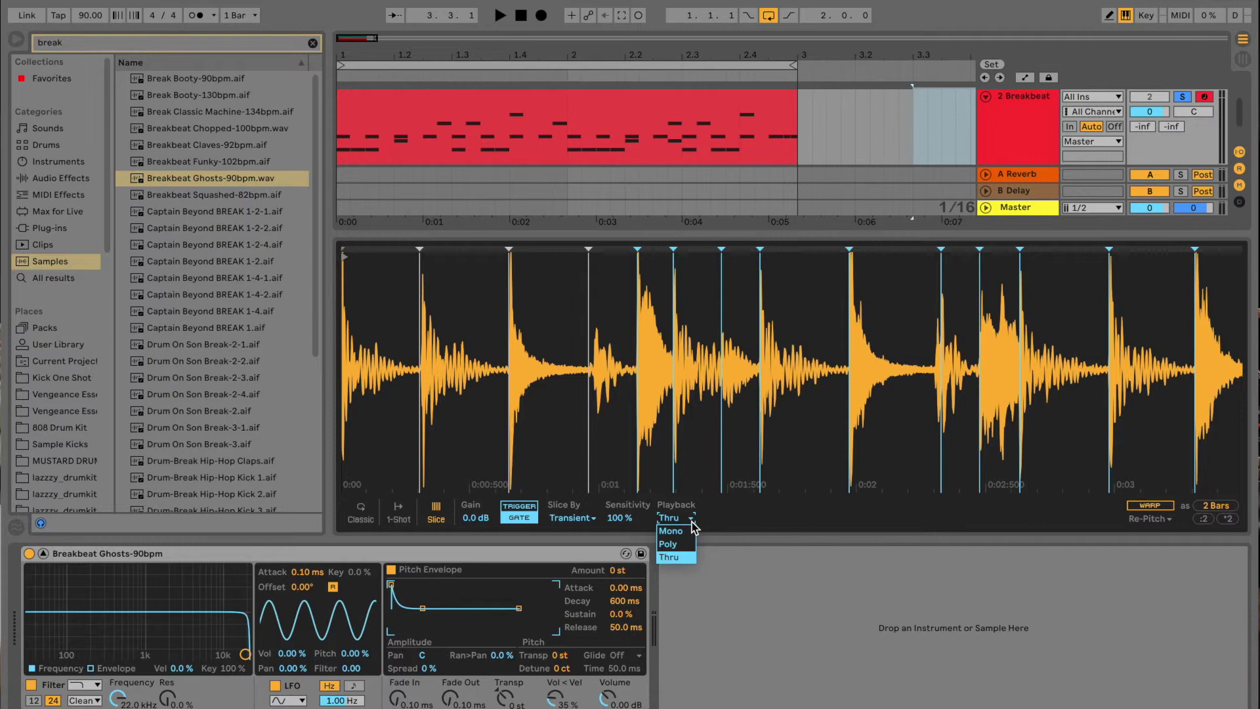
click(681, 557)
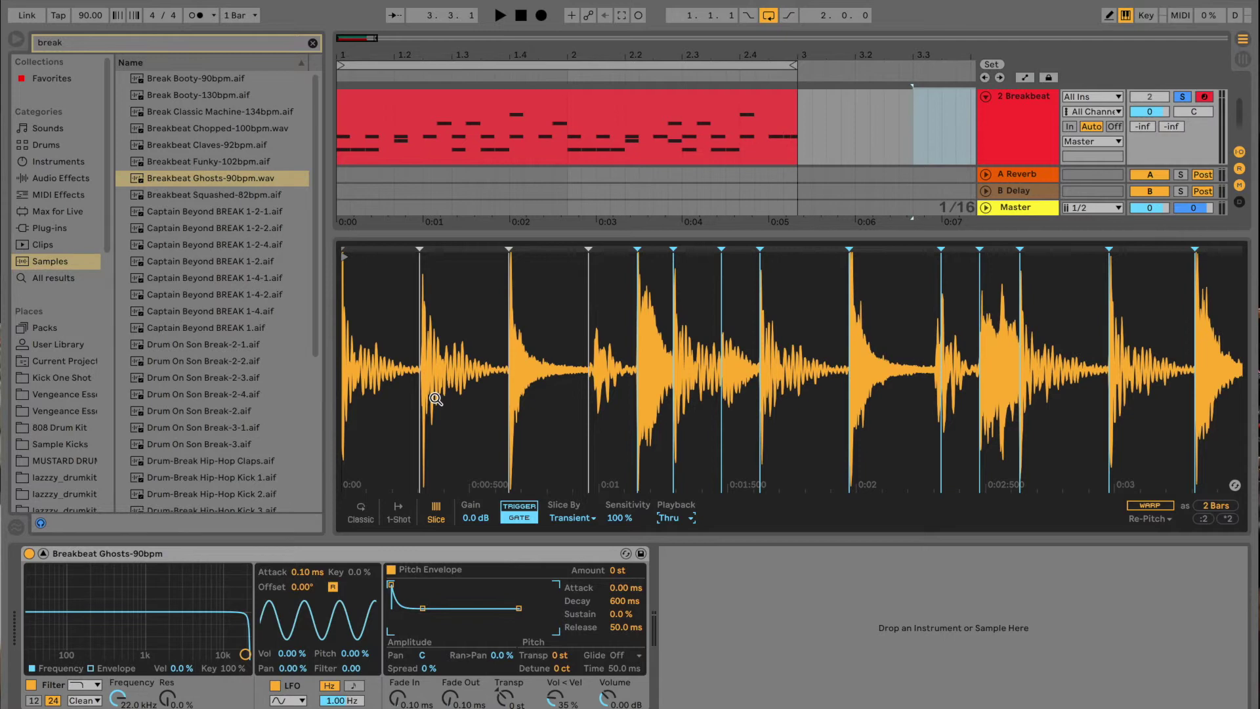
Review the programmed notes in track 2's MIDI clip and return to the Simpler's enlarged sample display.
click(421, 275)
click(619, 110)
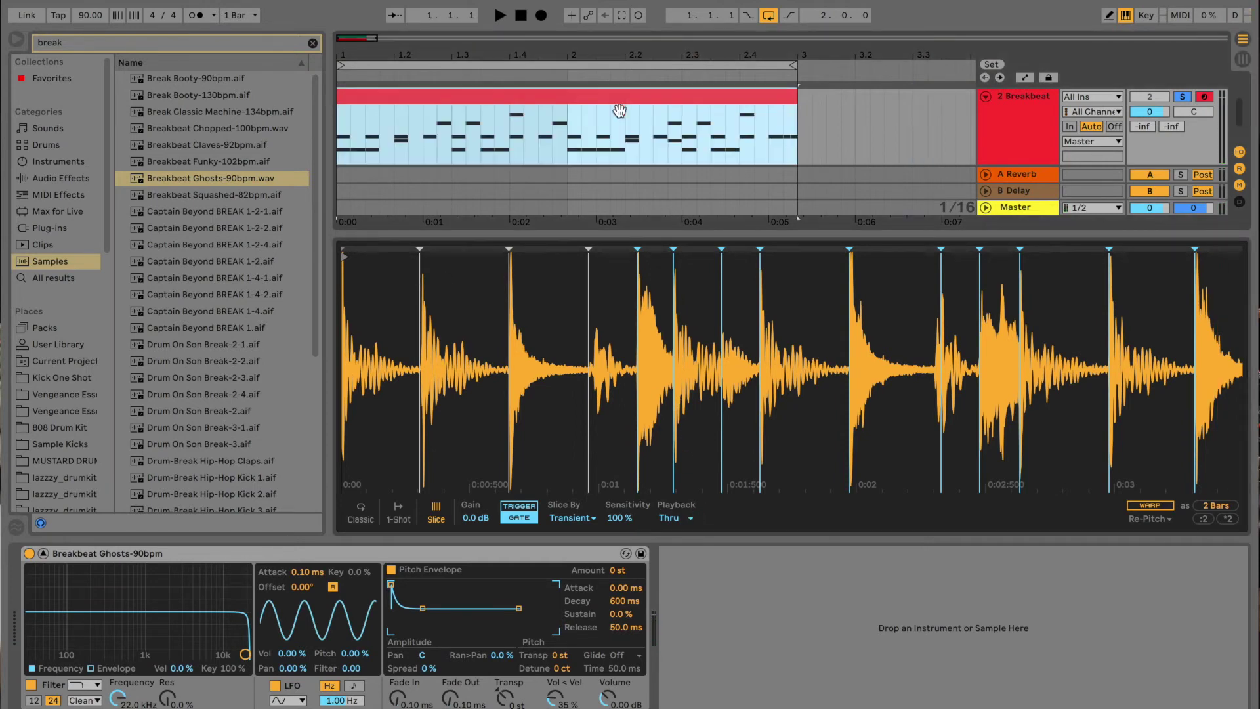
double_click(620, 111)
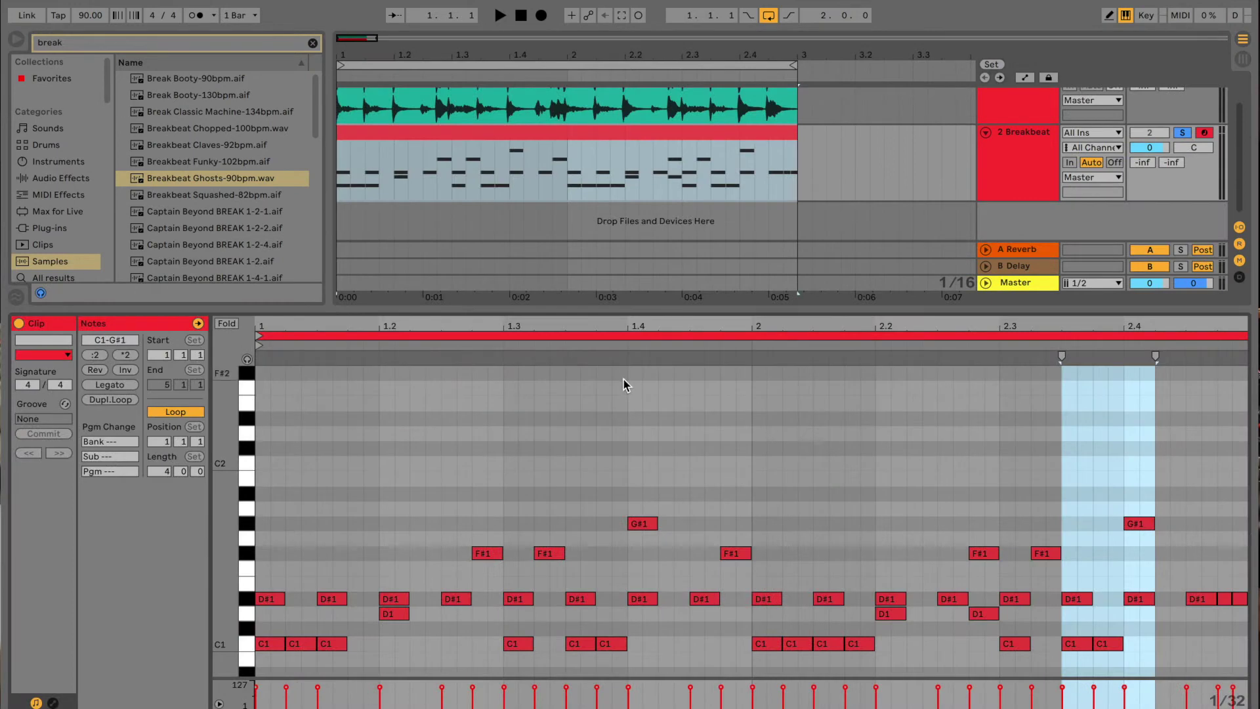
click(939, 192)
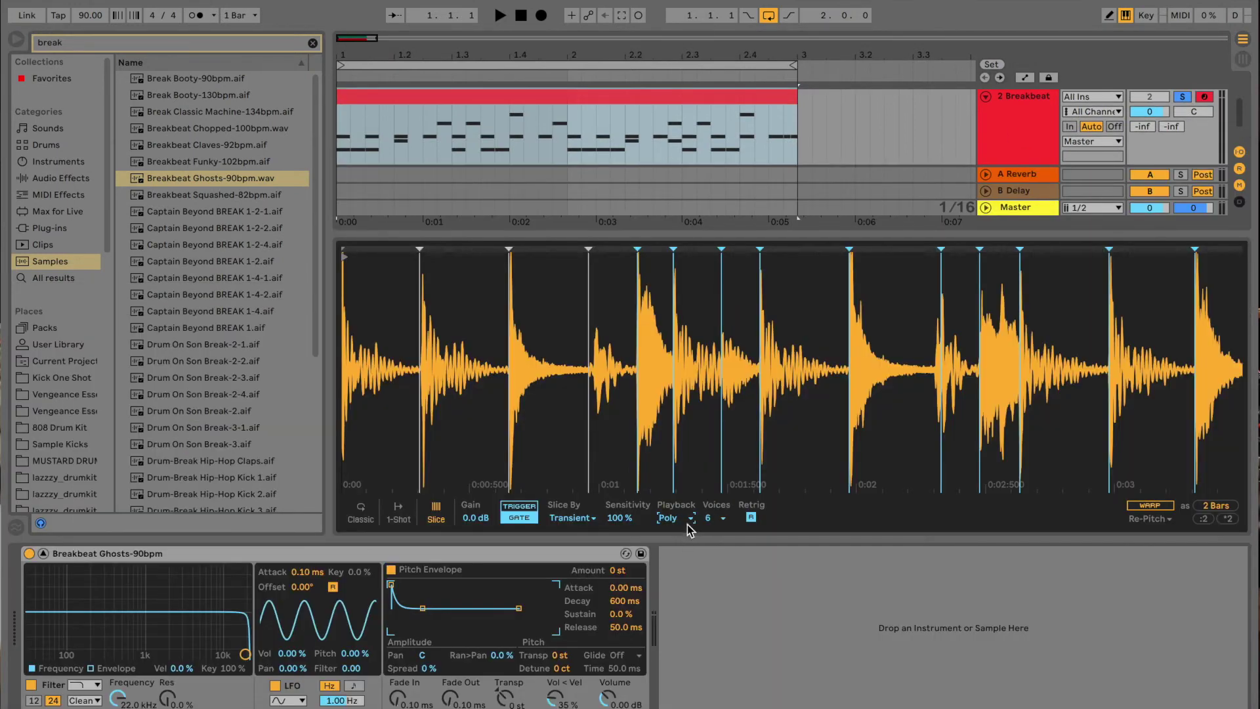
Set the slice playback to Mono and leave the enlarged sample display for track 2's MIDI clip.
click(691, 519)
click(676, 530)
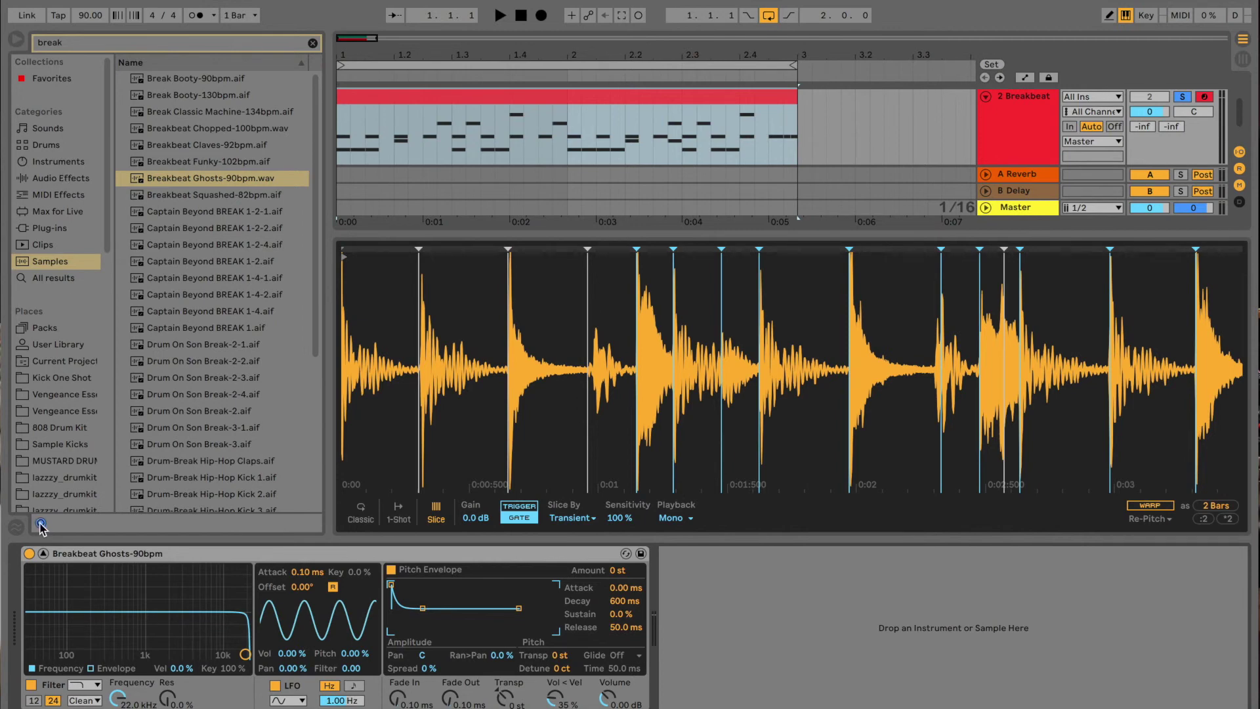
click(44, 553)
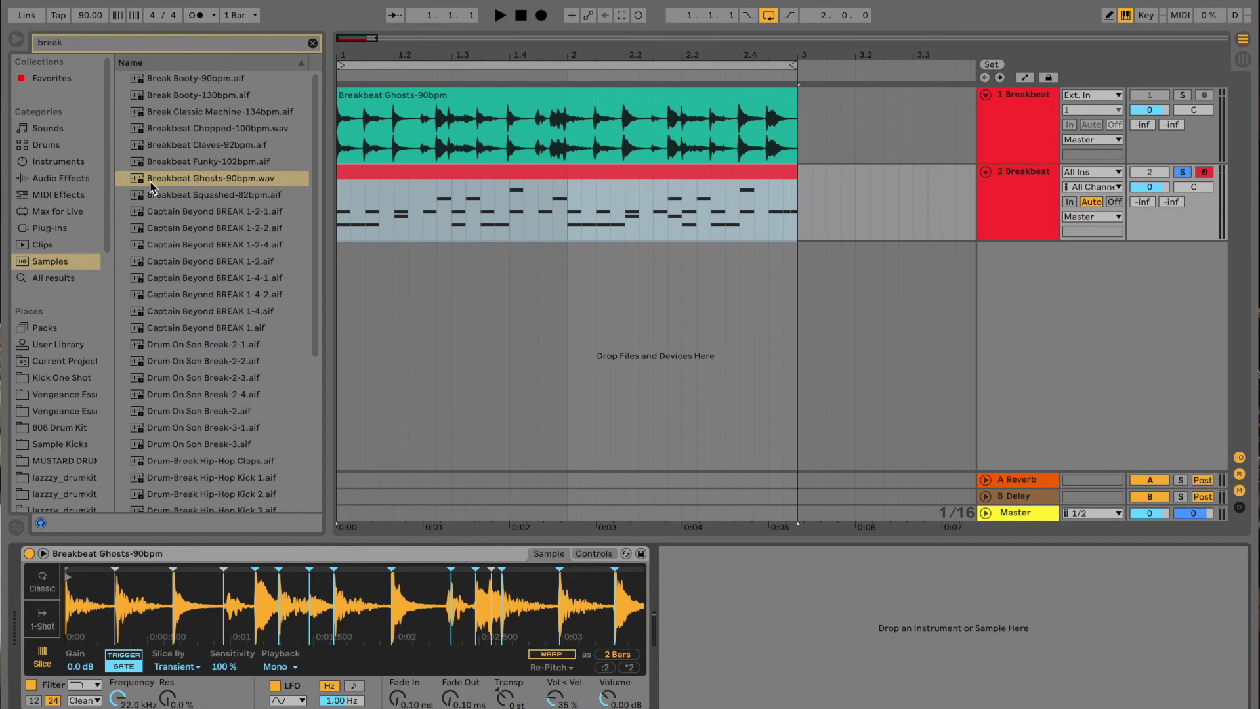
double_click(420, 178)
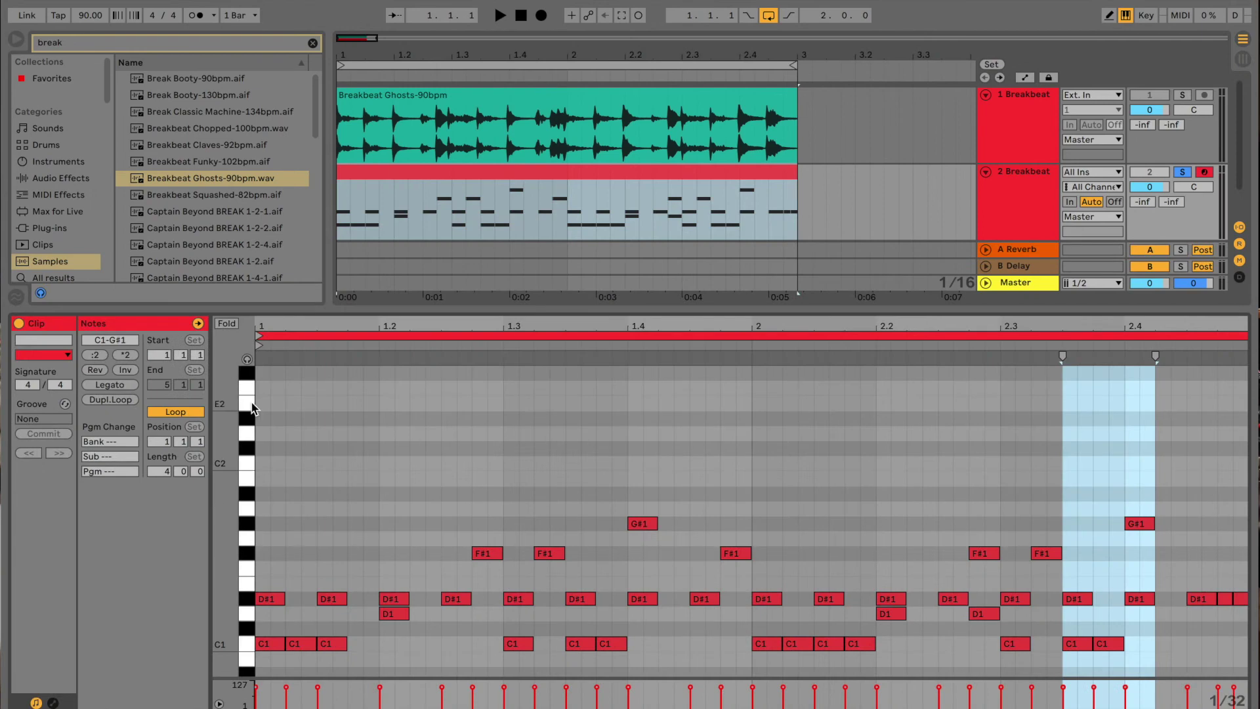